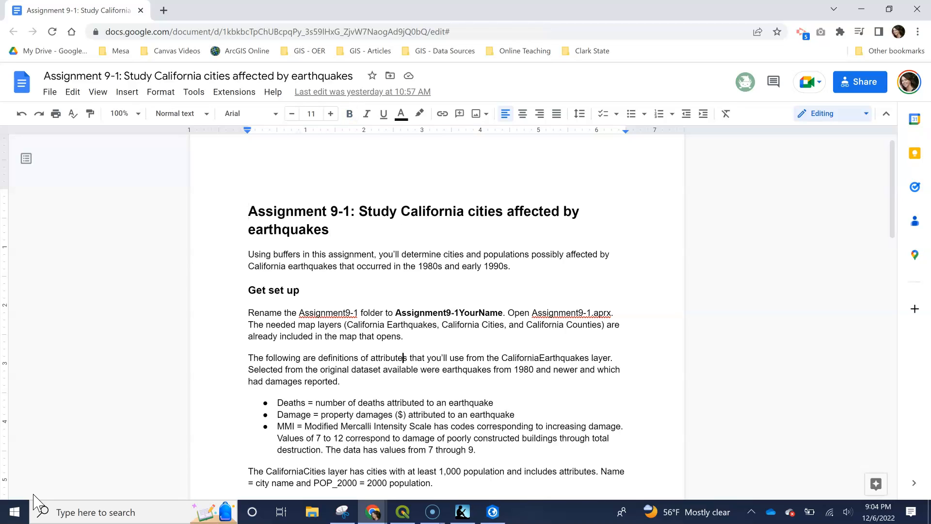
- Read the Assignment 9-1 setup notes, requirements and list of items the map layout must show
key("Down")
key("Down")
key("Down")
key("Down")
key("Down")
key("Down")
key("Down")
key("Down")
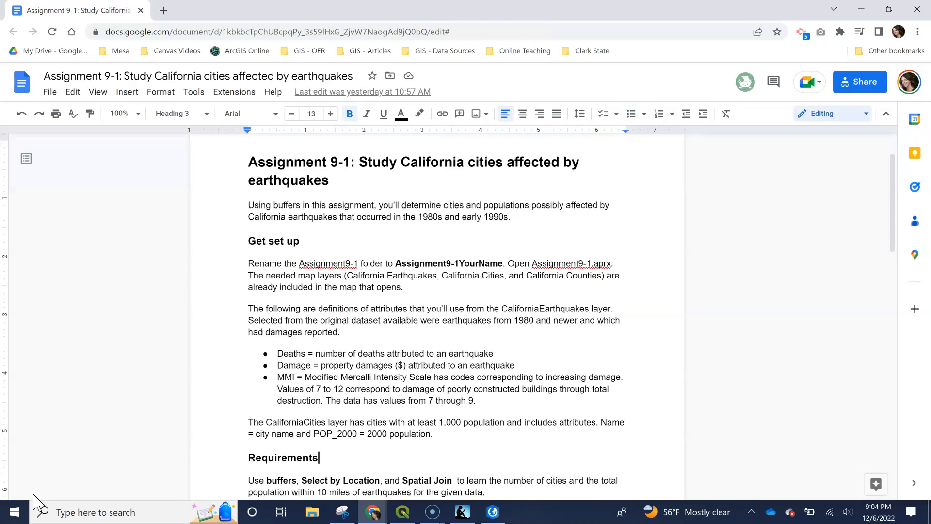
key("Down")
key("Down")
key("Down")
key("Down")
key("Down")
key("Down")
key("Down")
key("Down")
key("Down")
key("Down")
key("Down")
key("Down")
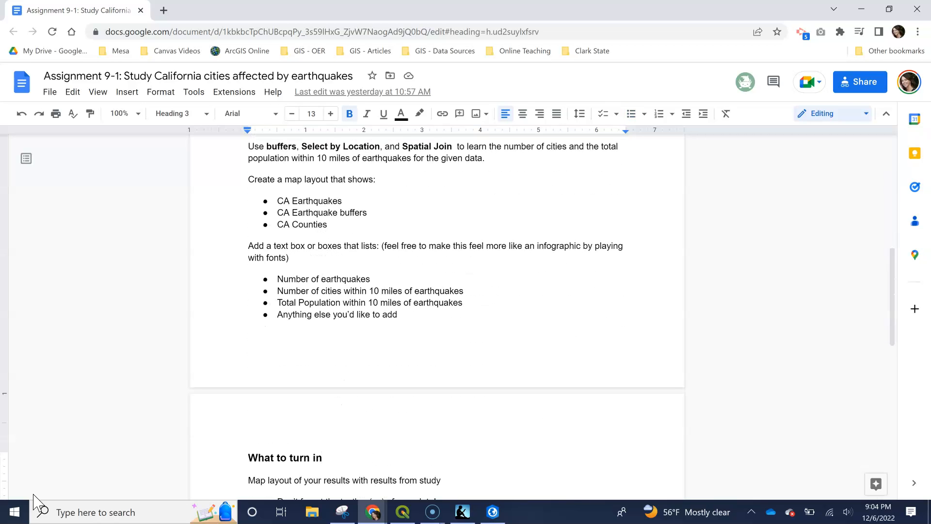
key("Up")
key("Up")
key("Up")
key("Up")
key("Up")
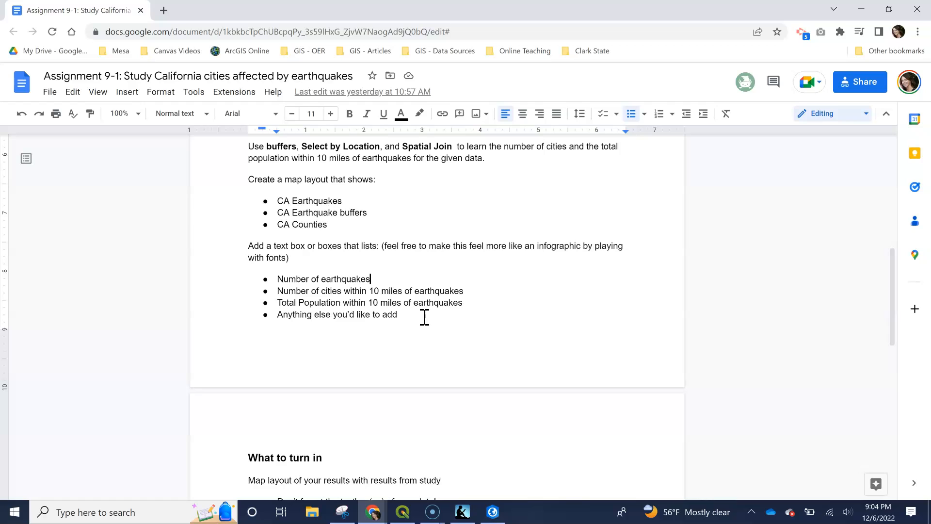
- Switch to ArcGIS Pro and examine the earthquake points, 10-mile buffers and cities across California, especially the southern part
left_click(494, 512)
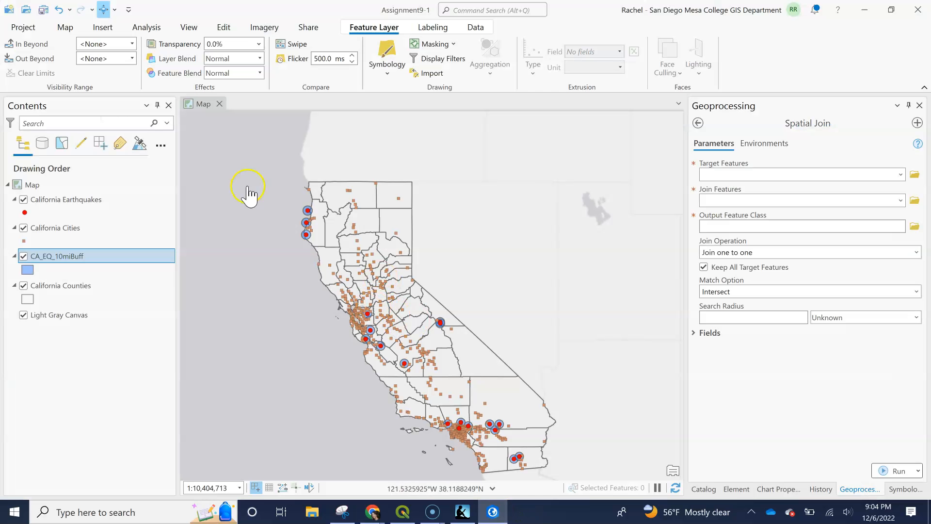
left_click_drag(291, 348, 305, 309)
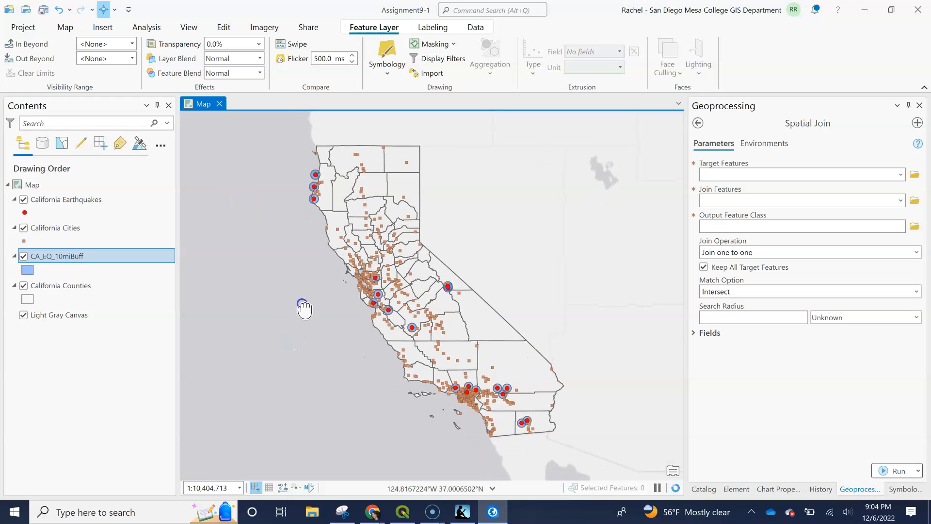
left_click(386, 308)
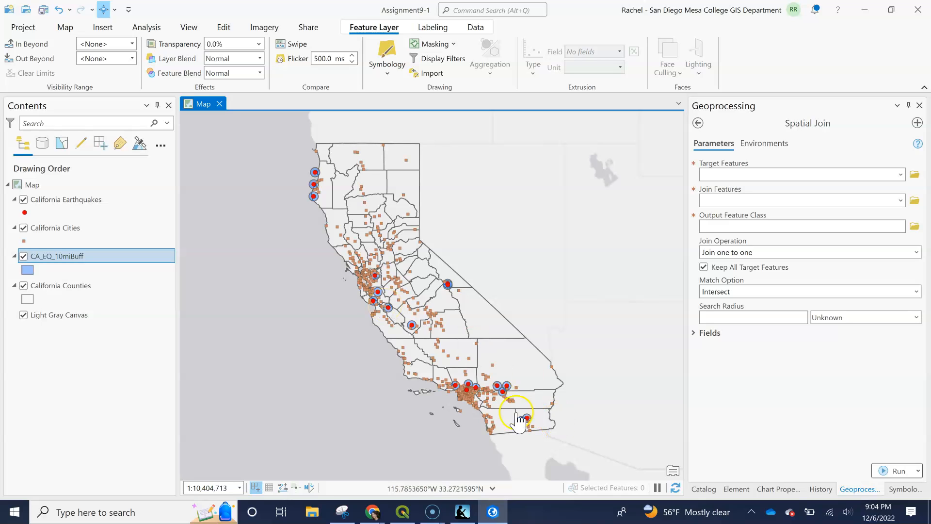
left_click(504, 391)
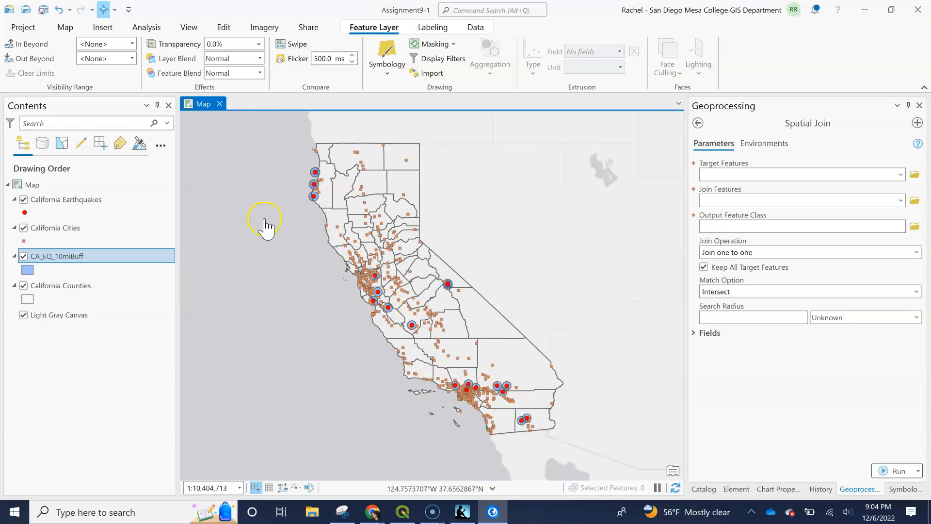
left_click(66, 27)
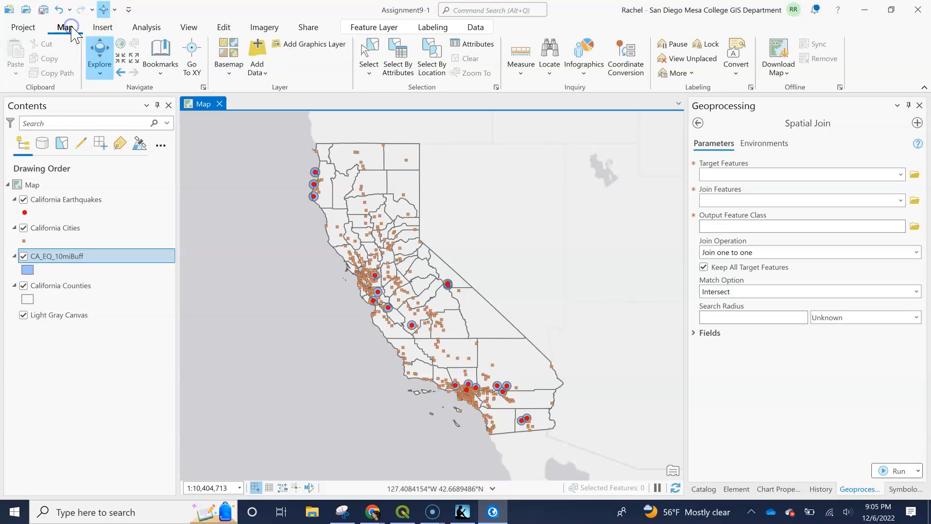
left_click(465, 364)
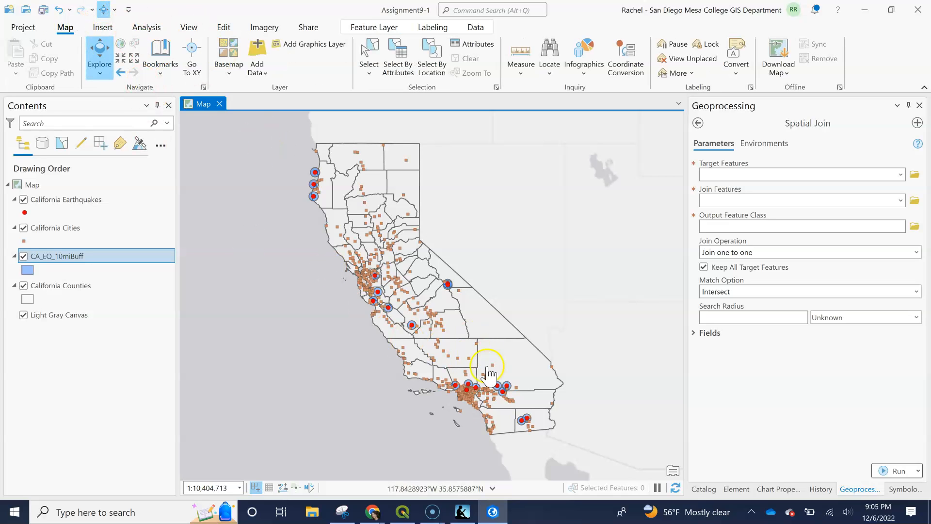
left_click(122, 62)
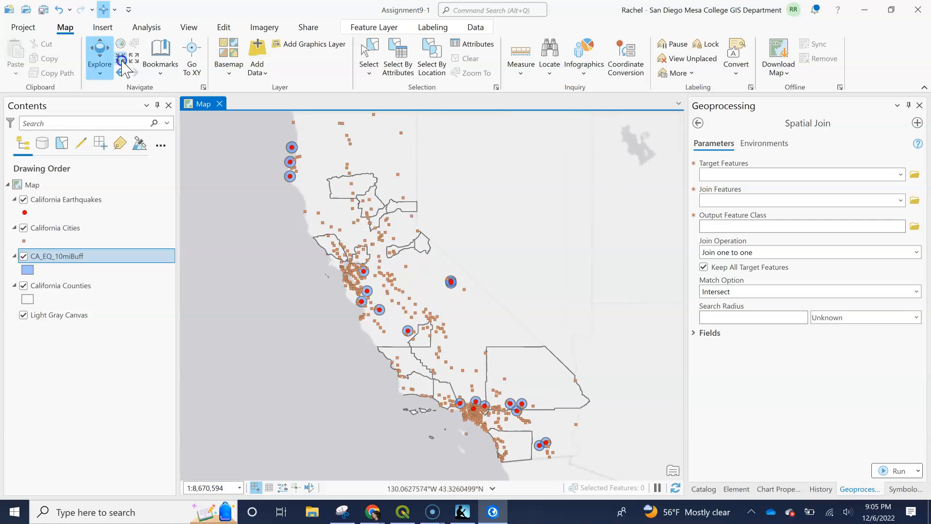
left_click(346, 280)
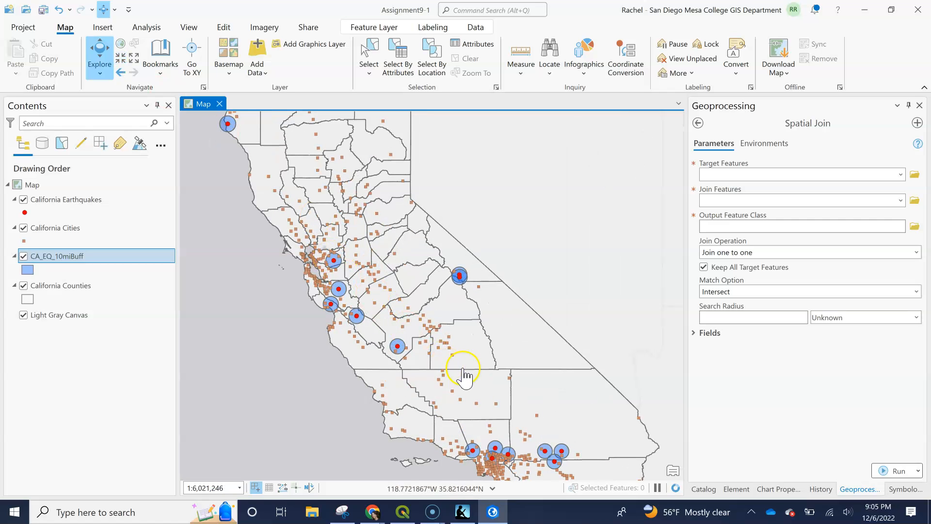
left_click_drag(482, 391, 431, 281)
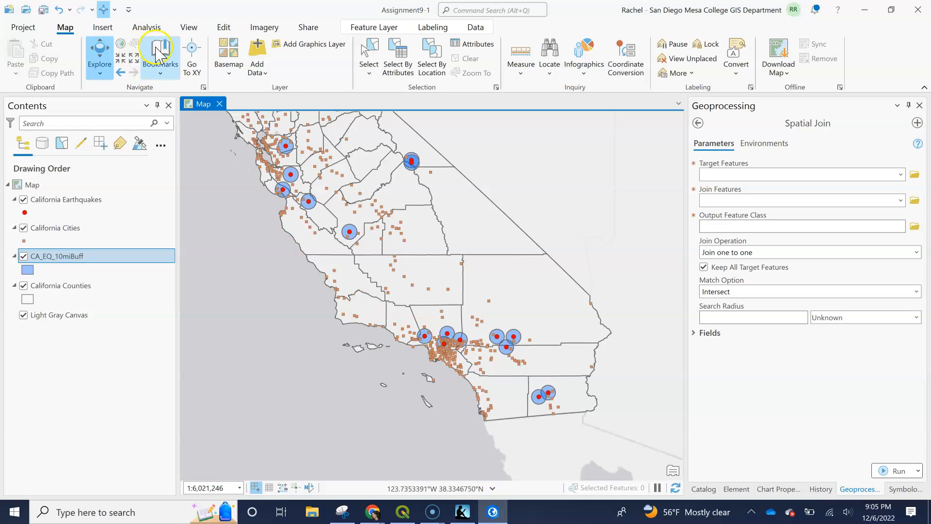
left_click(125, 59)
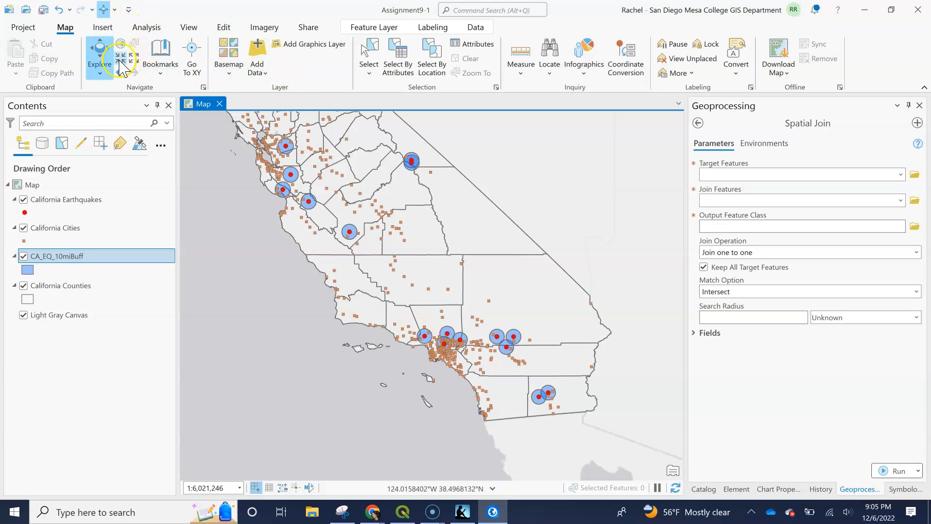
left_click(409, 344)
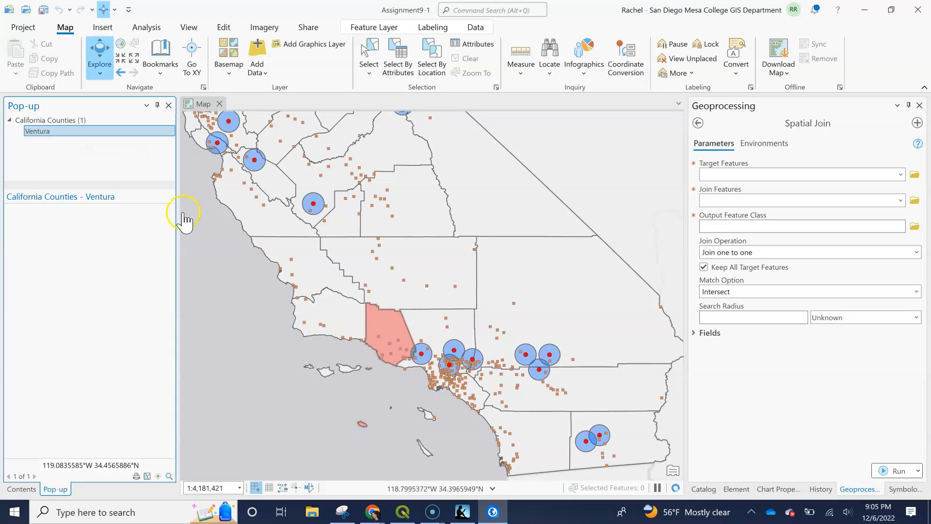
left_click(169, 105)
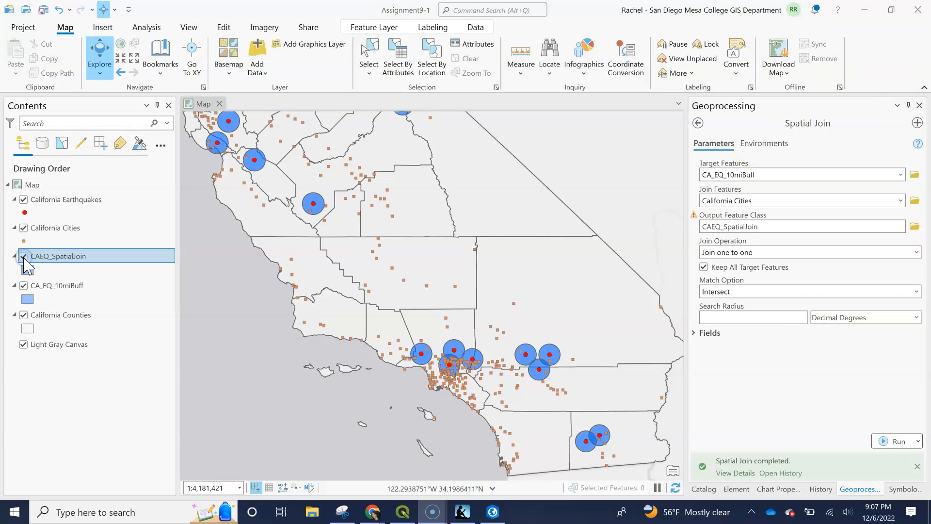
- Hide and collapse the CAEQ_SpatialJoin layer, and read the help for the Target Features and Join Features parameters
left_click(23, 257)
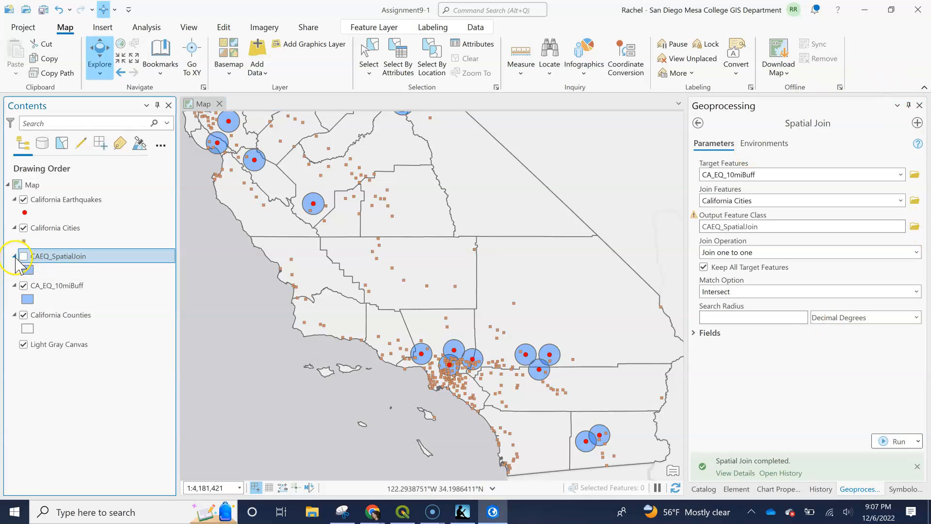
left_click(15, 257)
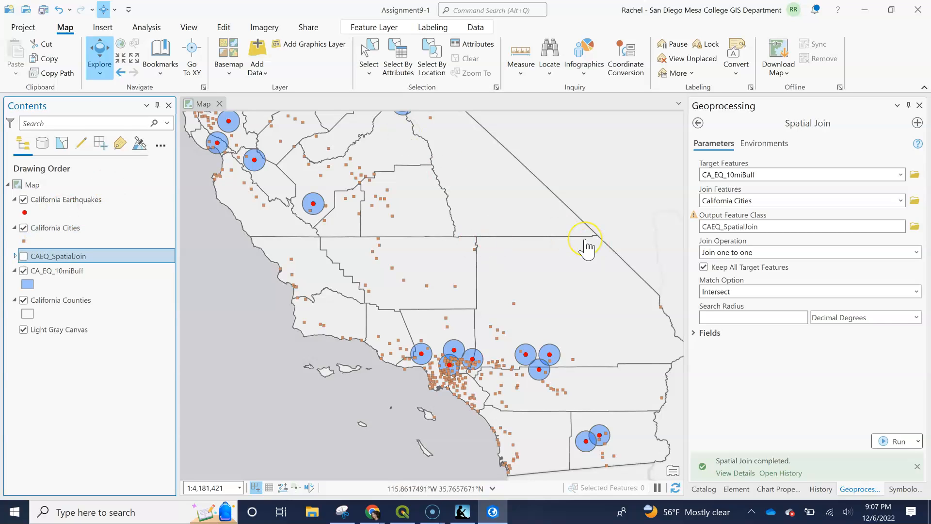
left_click(695, 164)
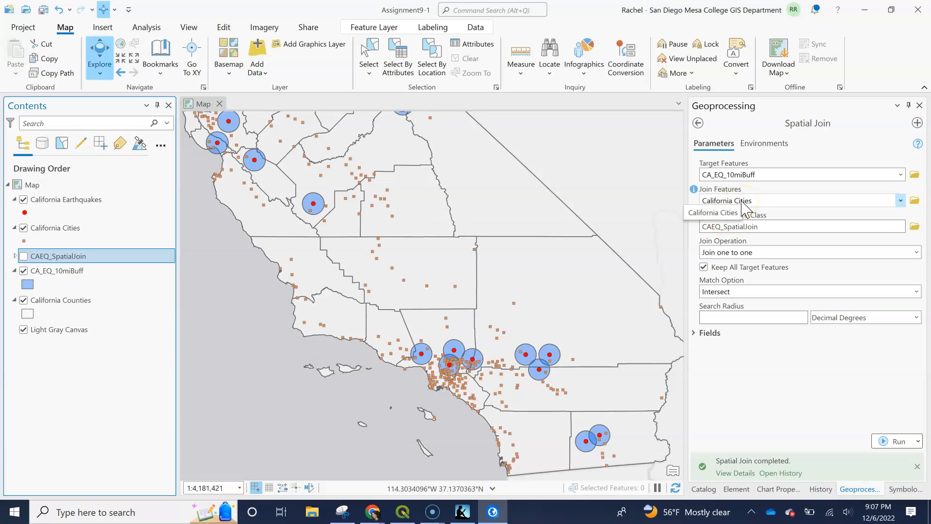
left_click(695, 189)
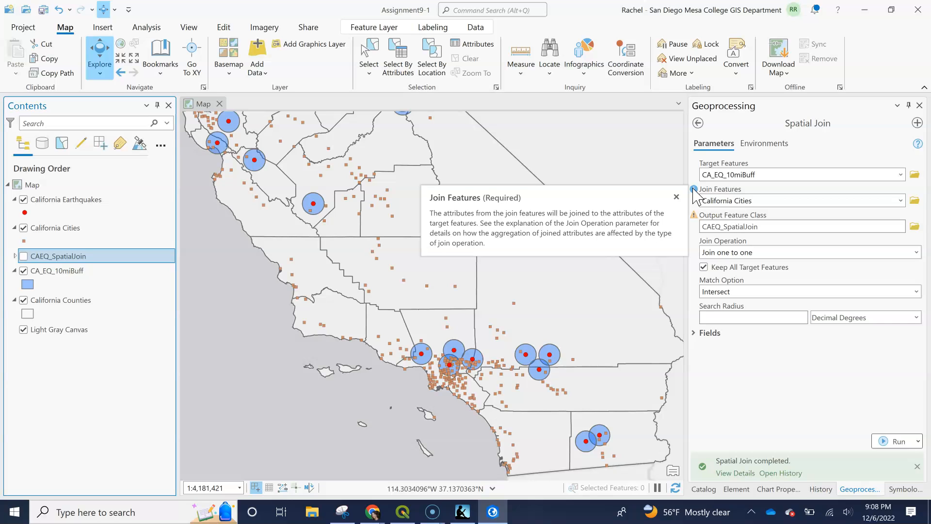
- Remove the CAEQ_SpatialJoin layer from the map
left_click(53, 257)
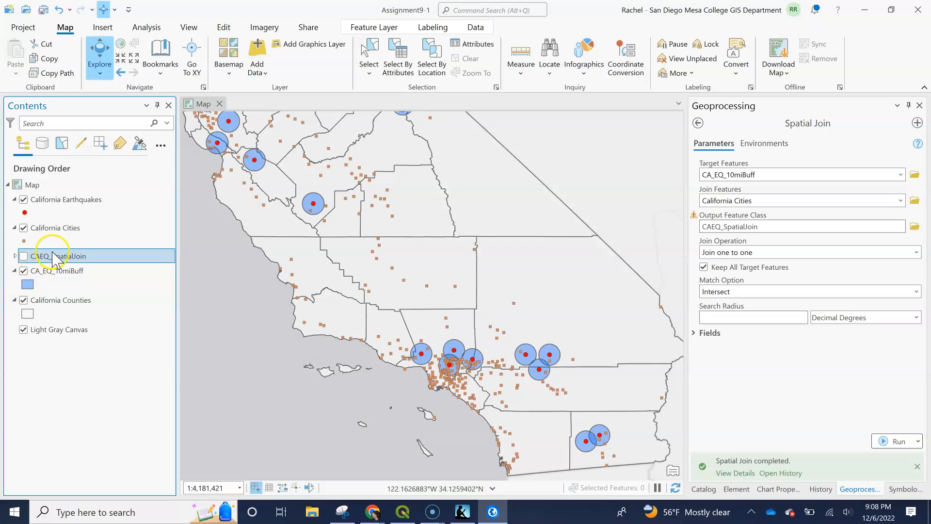
right_click(53, 257)
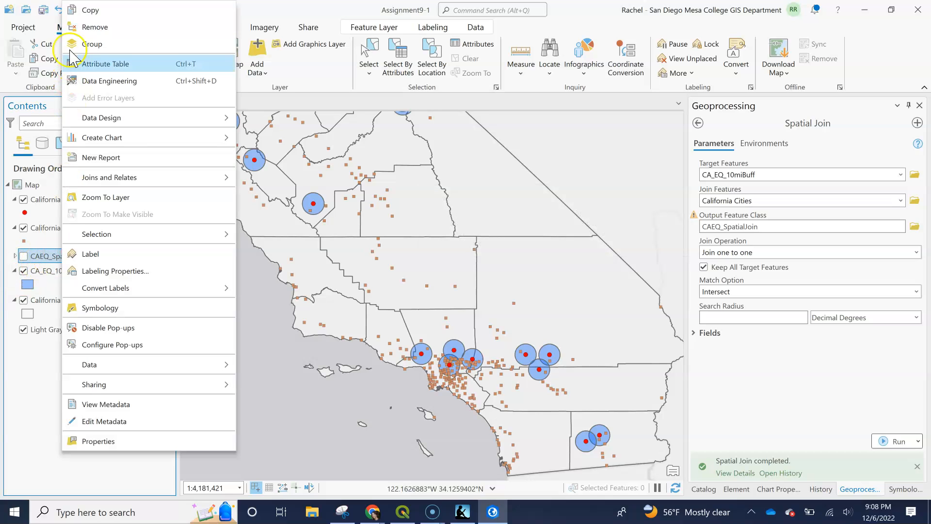
left_click(89, 27)
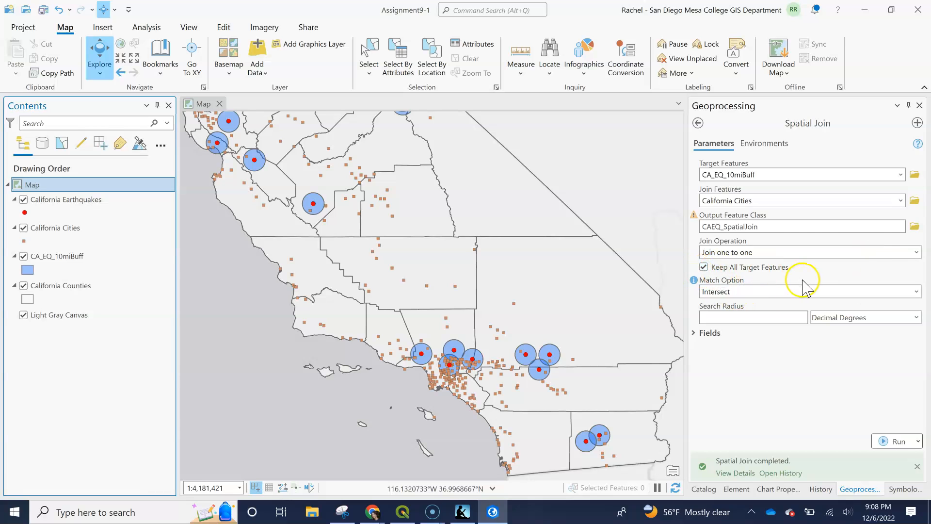
- Expand the Spatial Join field map and review the source fields available from CA_EQ_10miBuff for the first output field
left_click(695, 333)
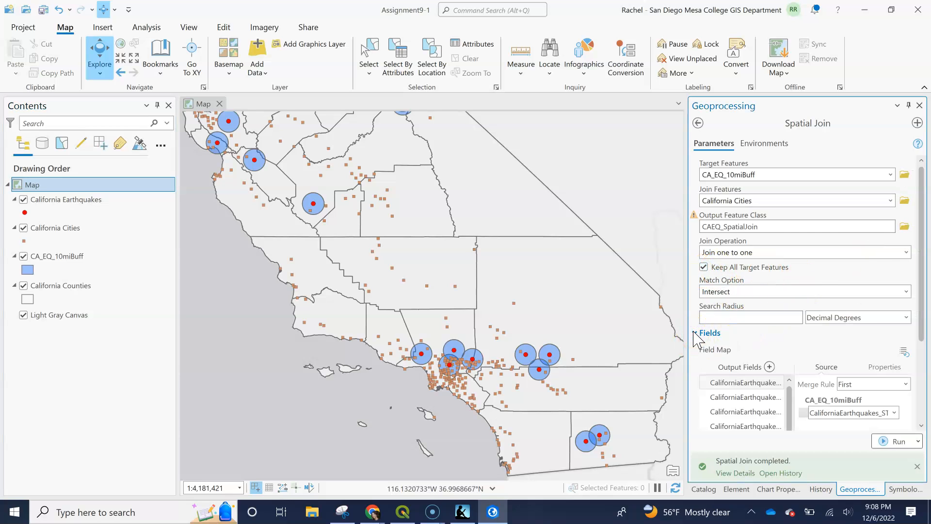
left_click(922, 425)
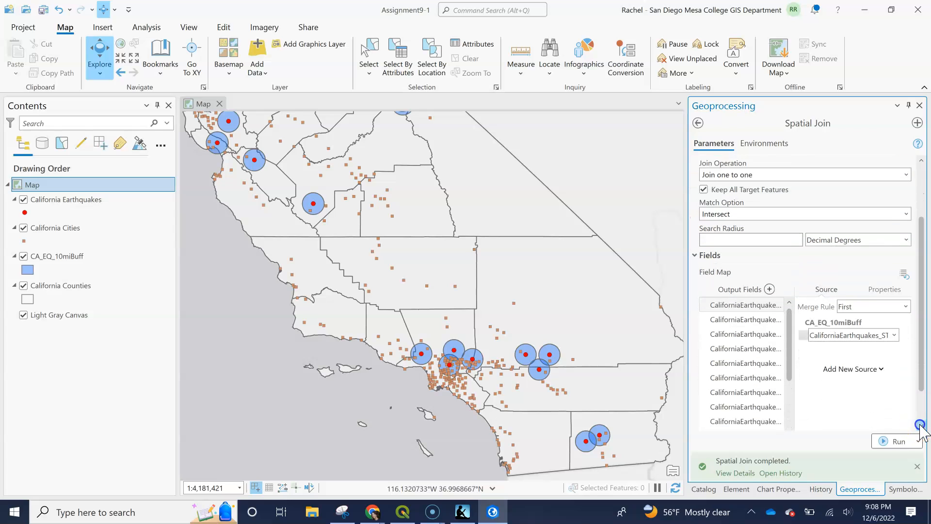
left_click(921, 425)
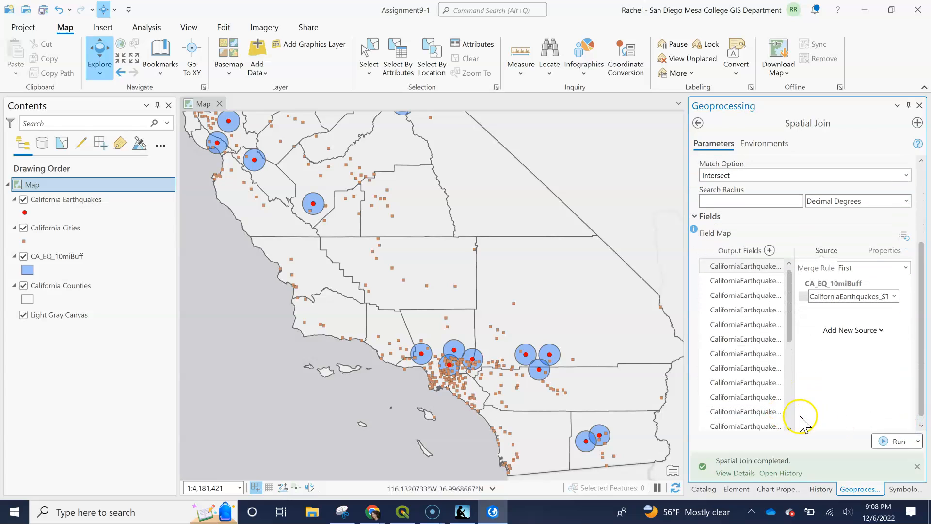
left_click(70, 202)
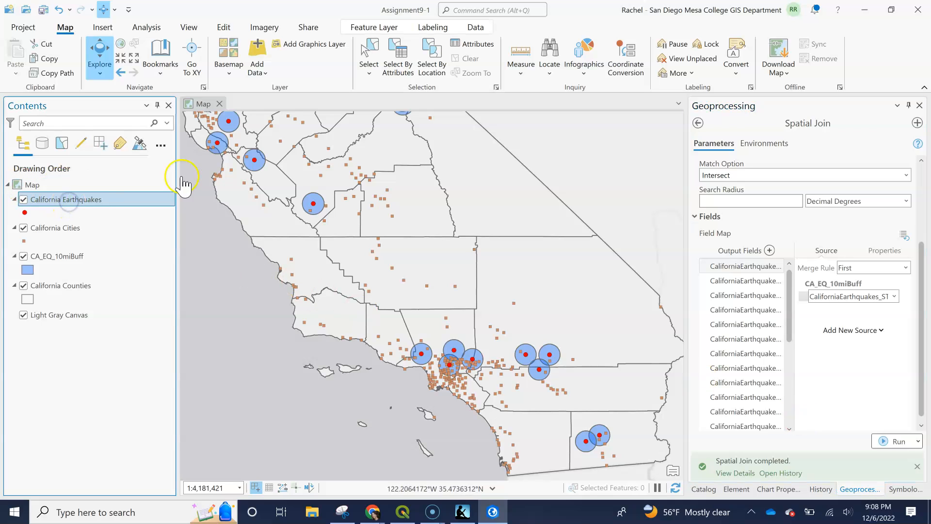
left_click(854, 371)
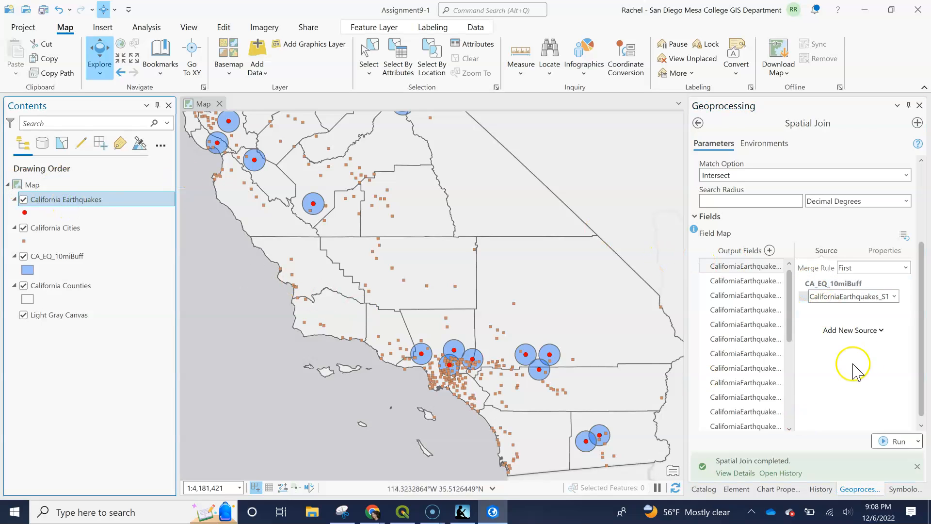
left_click(894, 298)
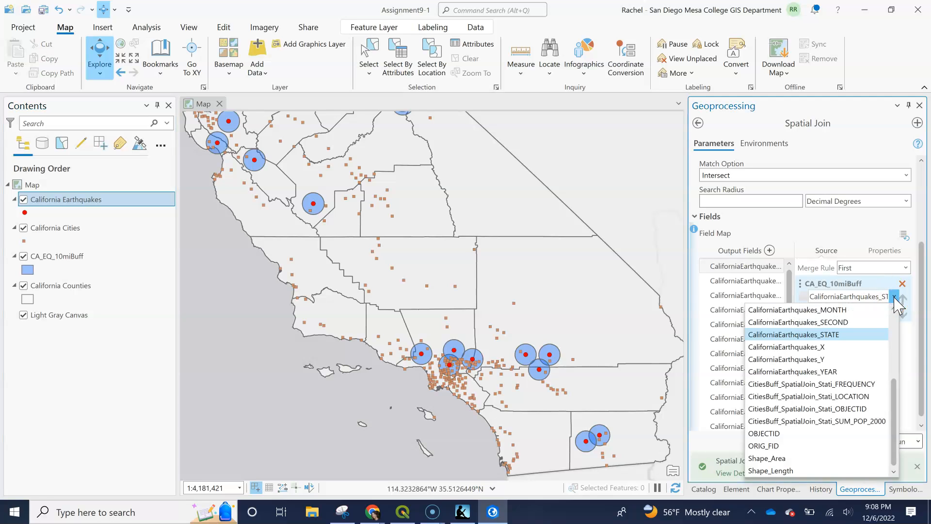
left_click(894, 472)
left_click(894, 297)
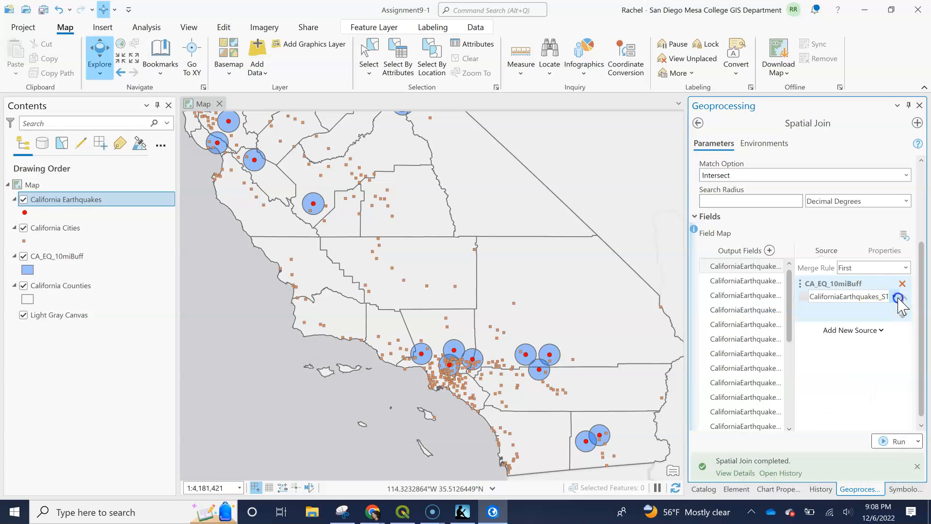
- Set the merge rule of the POP_2000 output field to Sum and run the Spatial Join of California Cities to CA_EQ_10miBuff
left_click(791, 412)
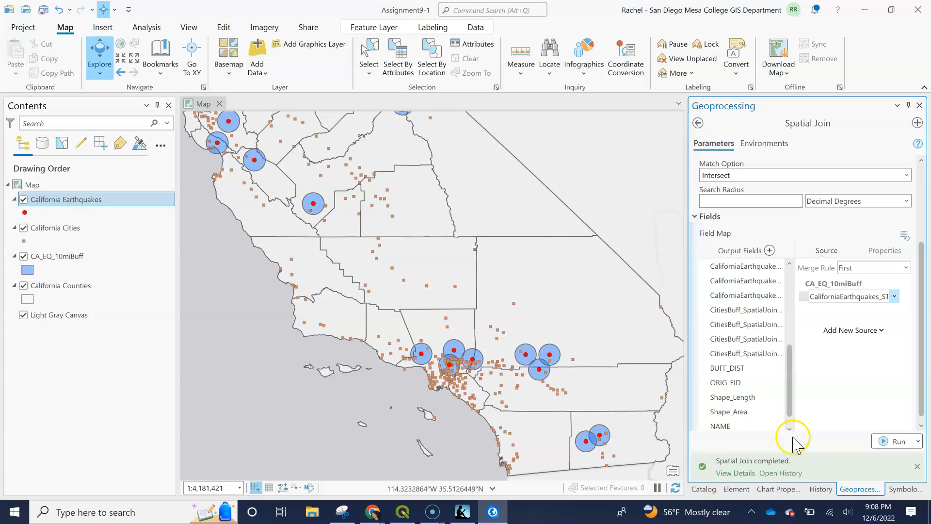
left_click(789, 429)
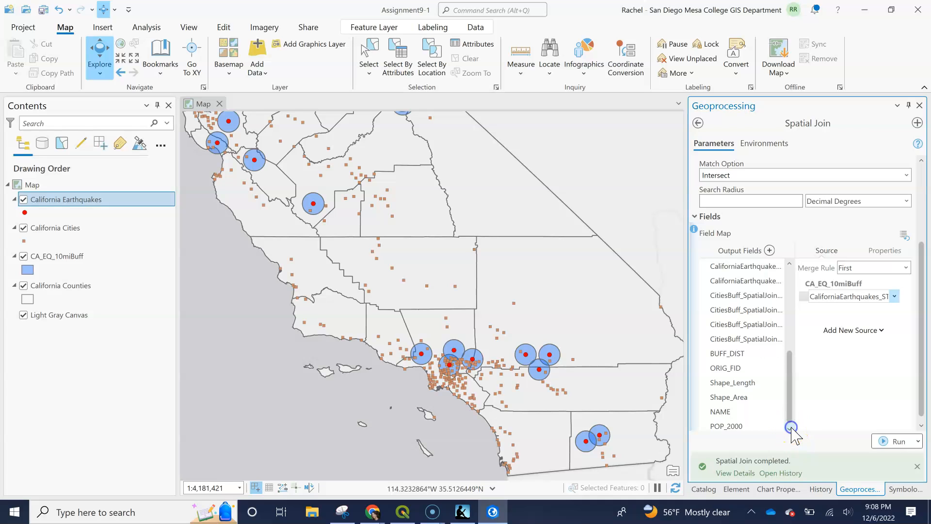
left_click(727, 425)
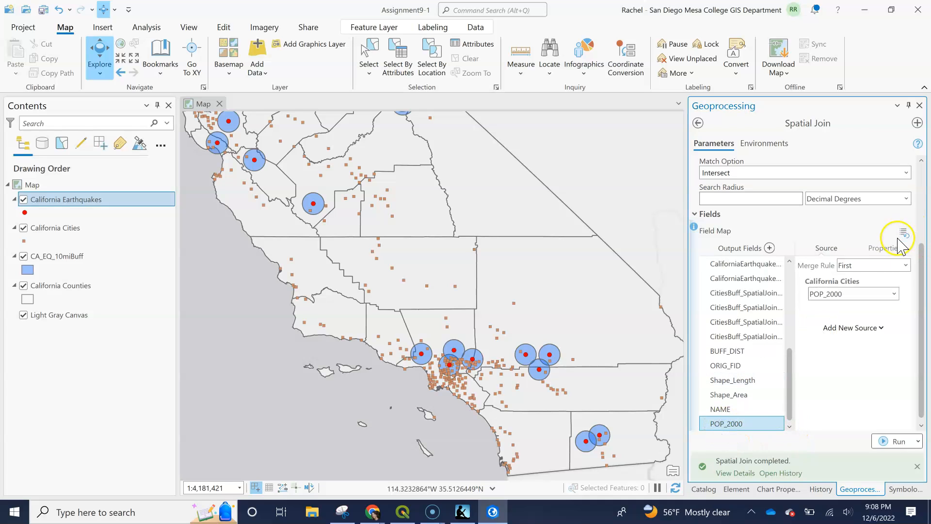
left_click(905, 265)
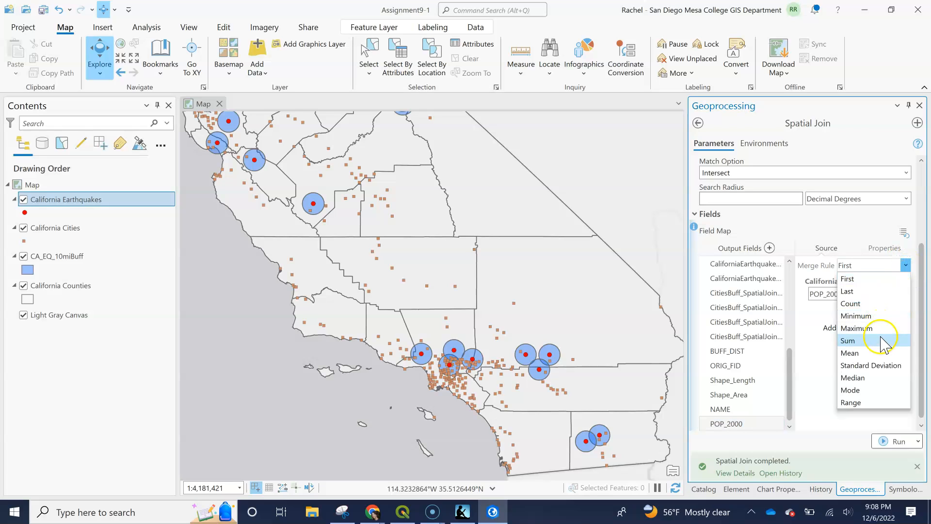
left_click(881, 340)
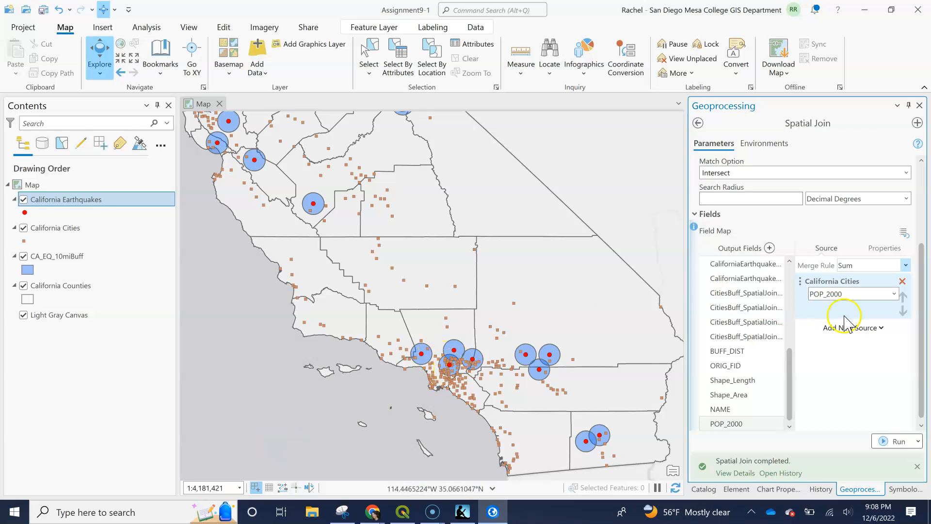
left_click(884, 443)
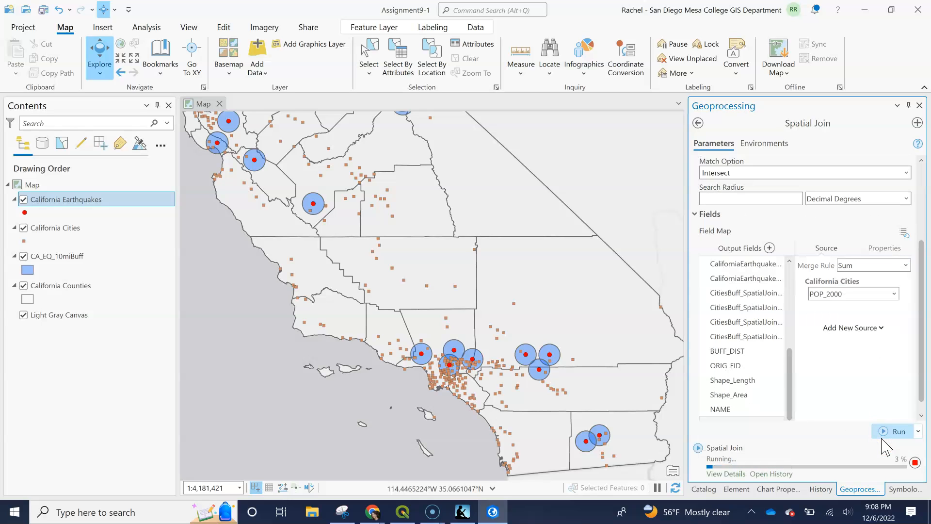
- Once the spatial join finishes, hide the CA_EQ_10miBuff layer on the map
mouse_move(731, 456)
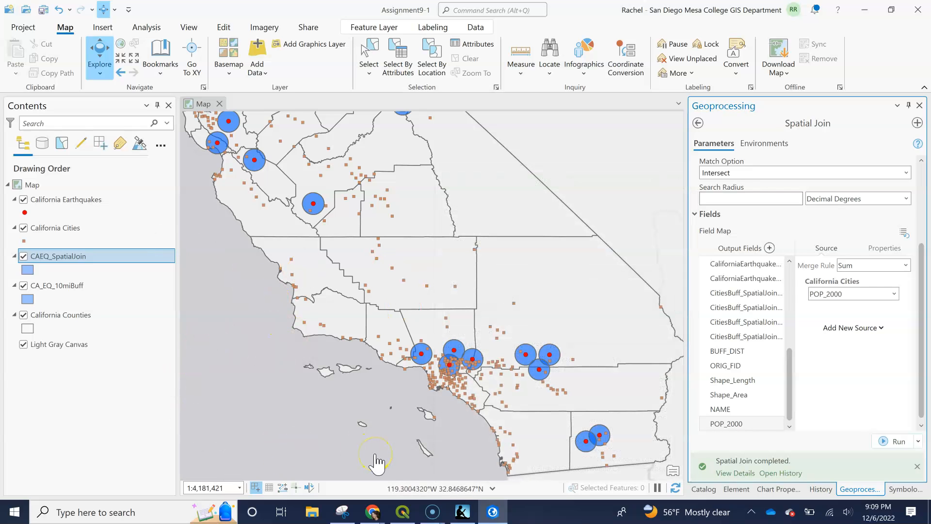
right_click(63, 256)
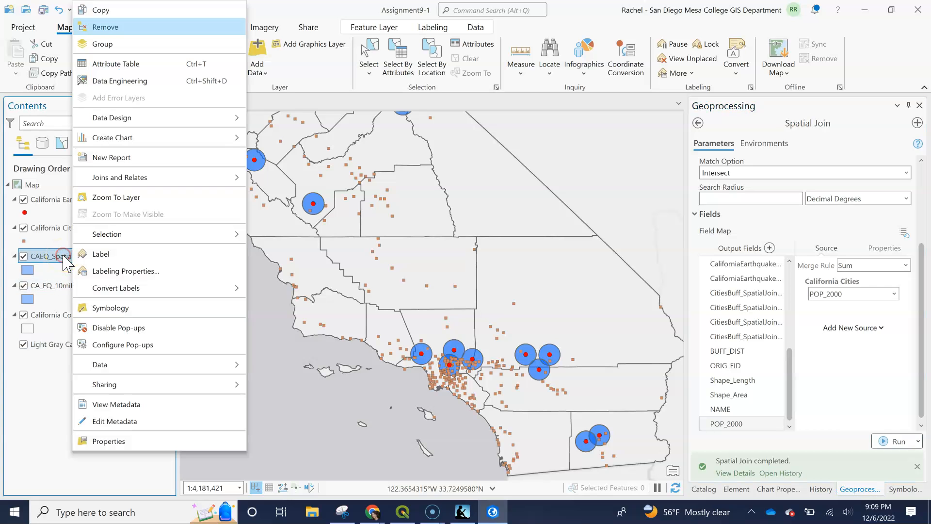
left_click(22, 287)
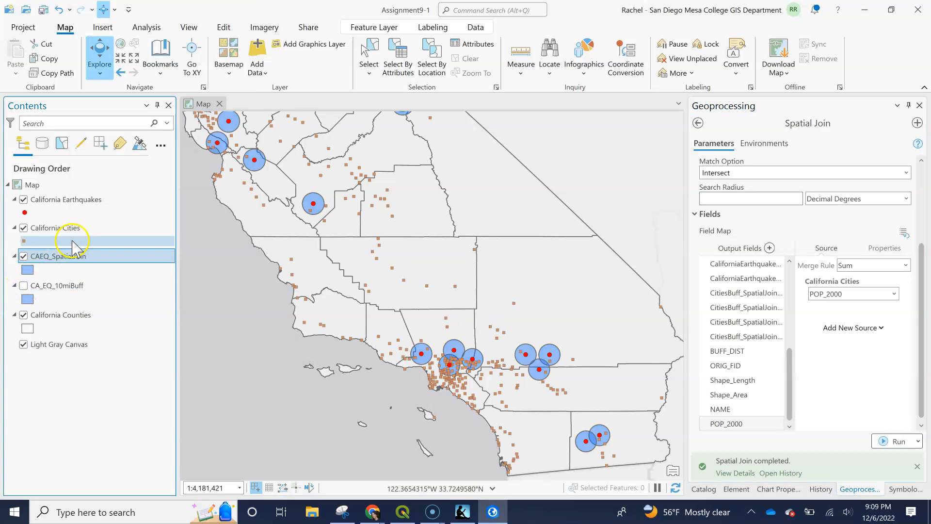
- Open the attribute table of the CAEQ_SpatialJoin layer
left_click(52, 261)
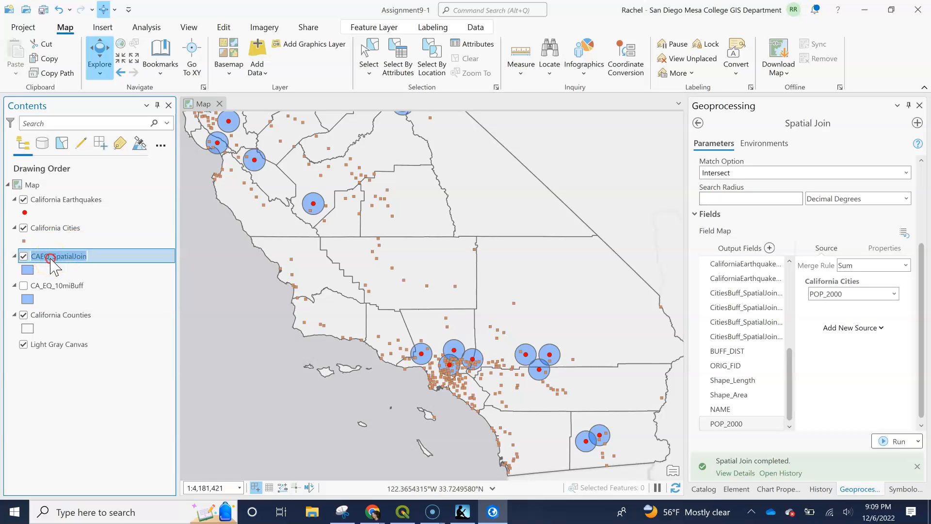
right_click(52, 261)
left_click(82, 270)
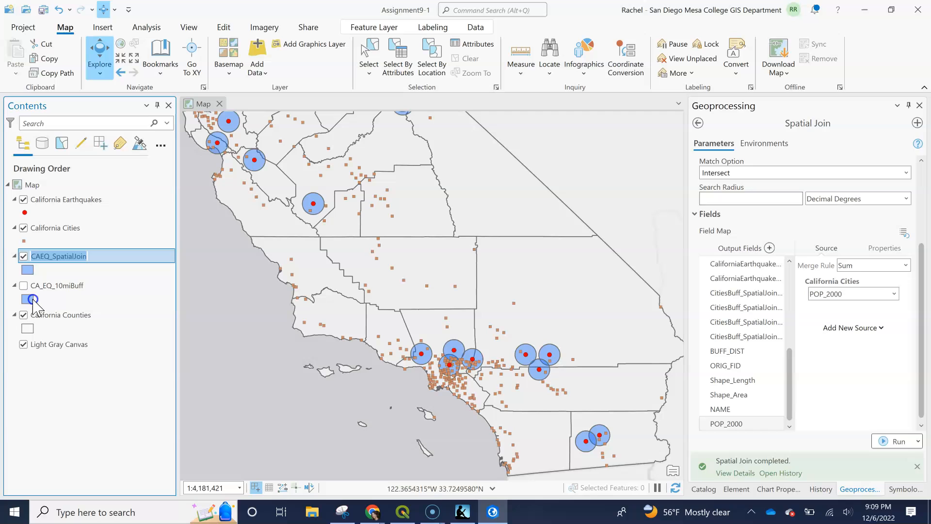
left_click(131, 290)
right_click(73, 257)
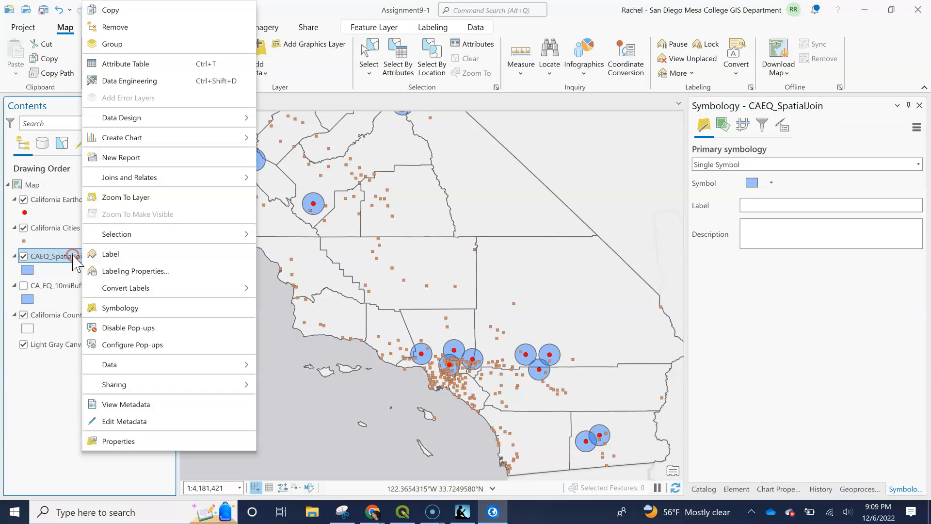
left_click(130, 64)
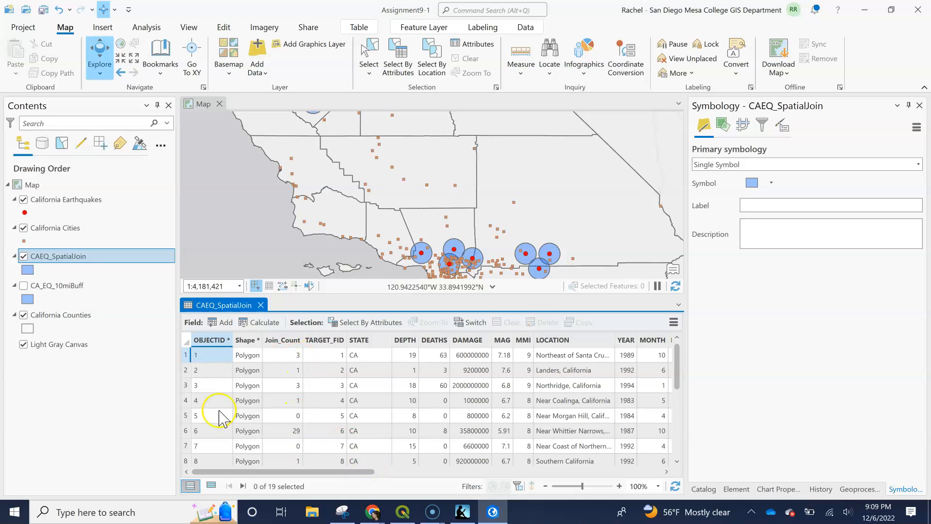
- Review the SUM_POP_2000 value of the Near Whittier Narrows record, and select the record with OBJECTID 7
left_click(184, 431)
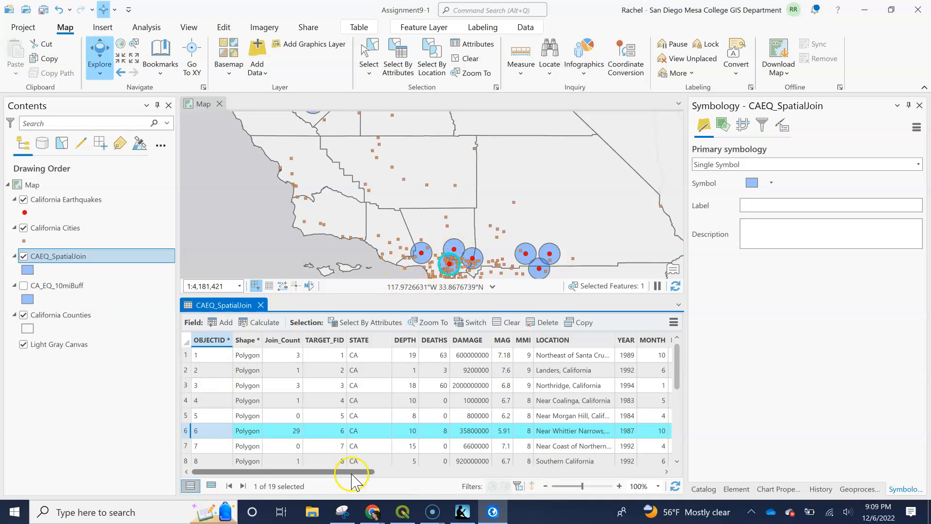
left_click(406, 472)
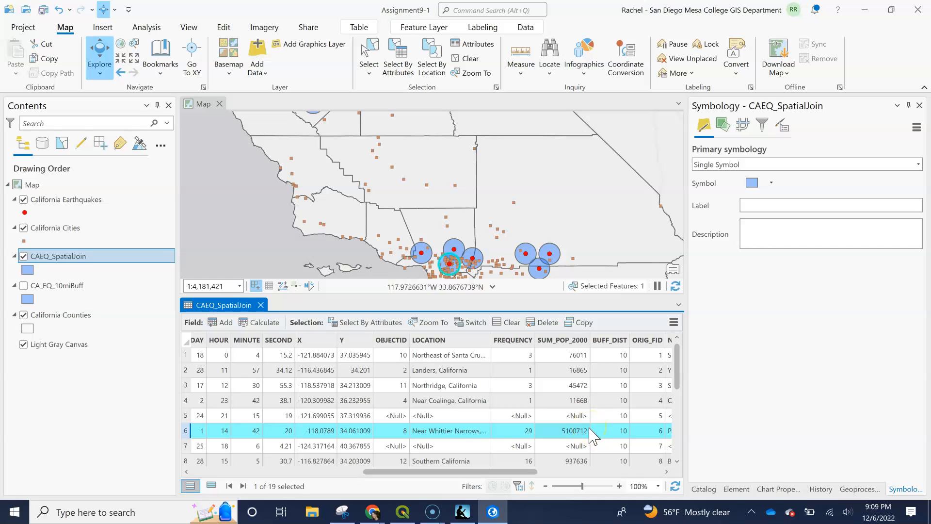
left_click(187, 446)
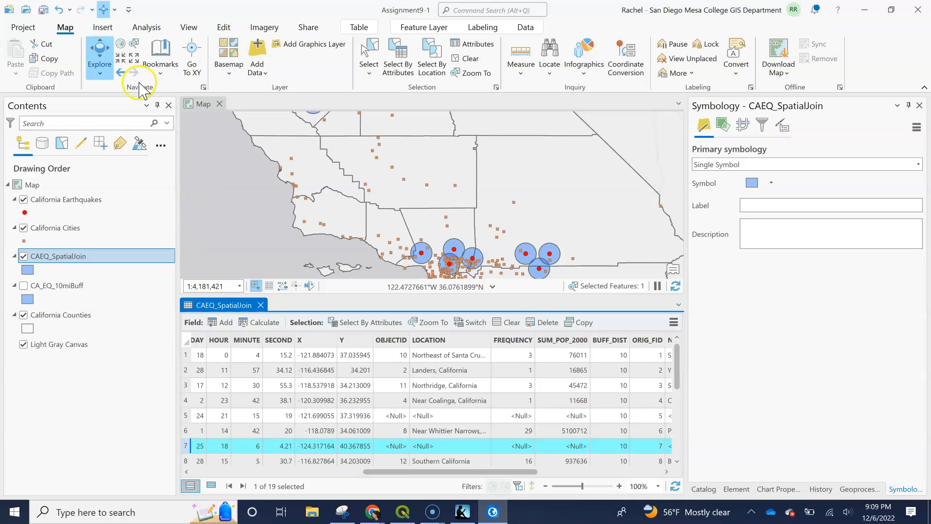
- Locate the selected OBJECTID 7 buffer on the northern coast and compare the cities inside it with its SUM_POP_2000 value
left_click(134, 61)
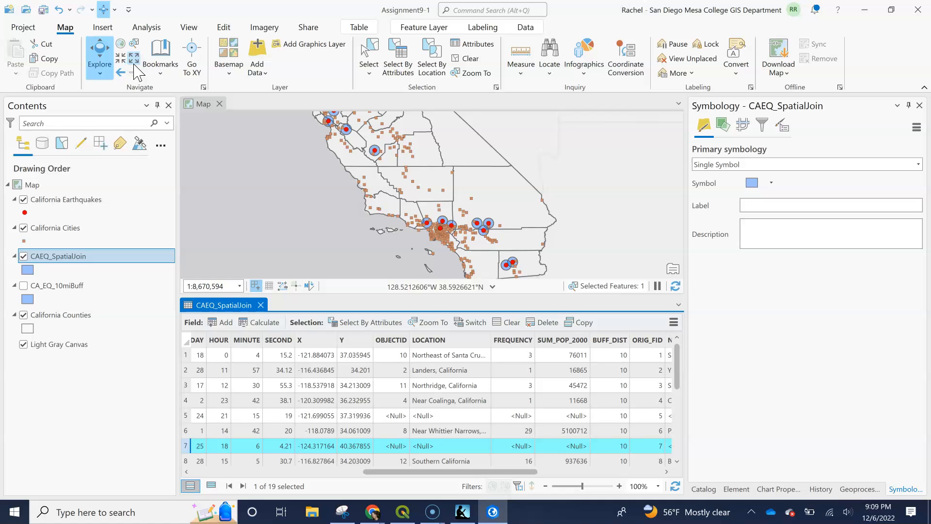
scroll(398, 199, "up", 5)
scroll(397, 197, "down", 2)
left_click_drag(297, 155, 383, 199)
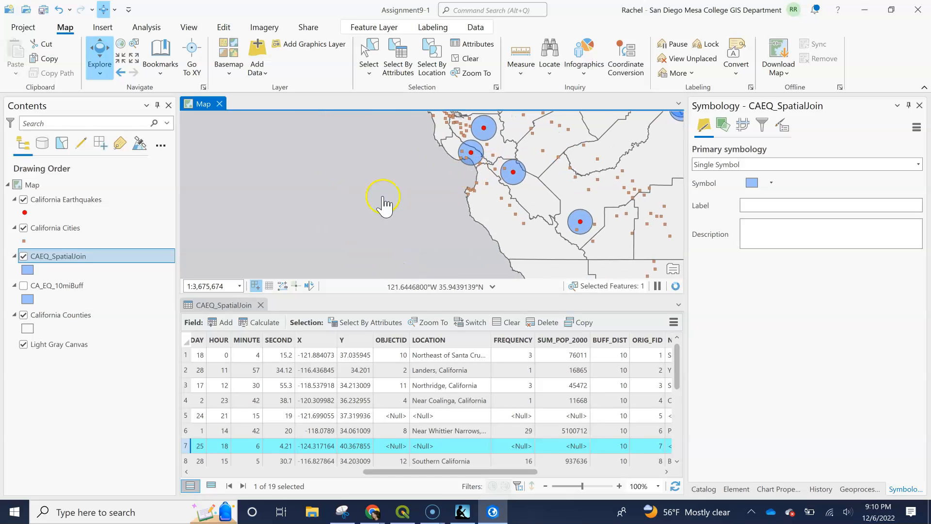
left_click(122, 60)
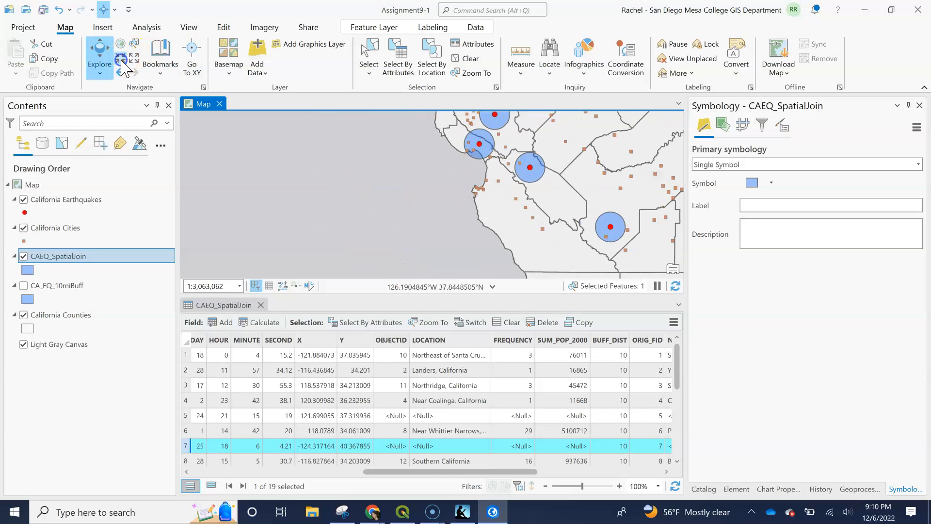
left_click(120, 43)
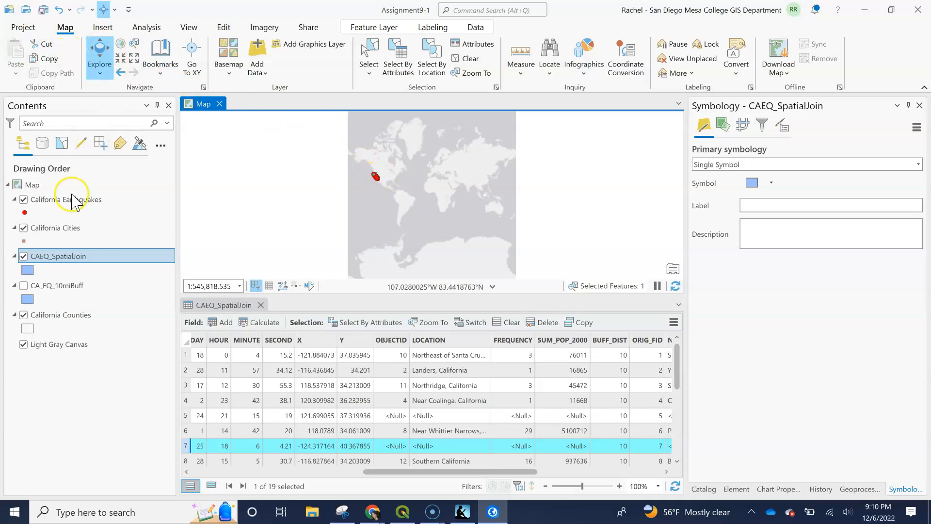
right_click(67, 228)
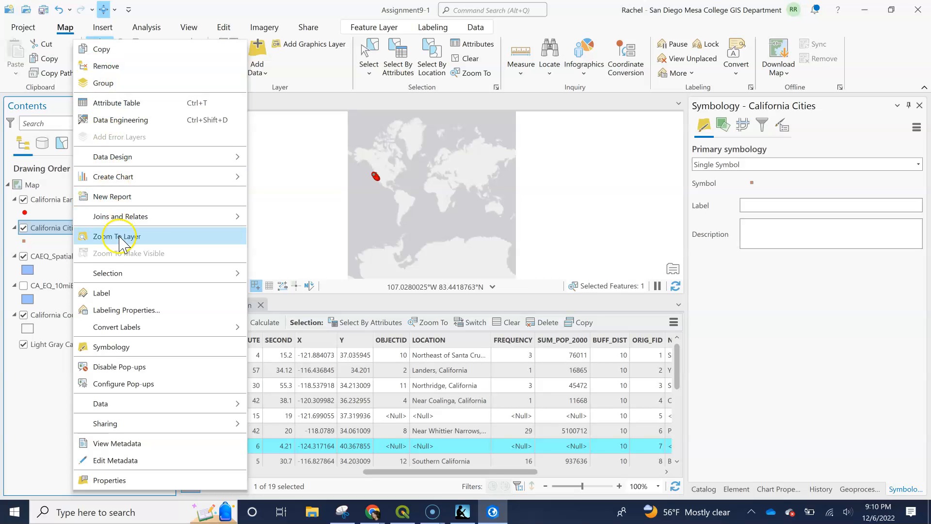
left_click(119, 236)
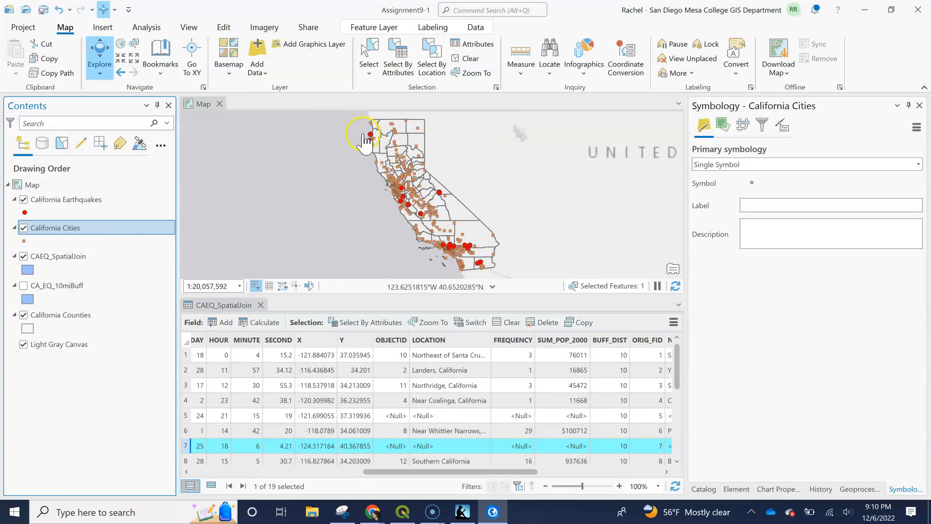
scroll(369, 156, "up", 5)
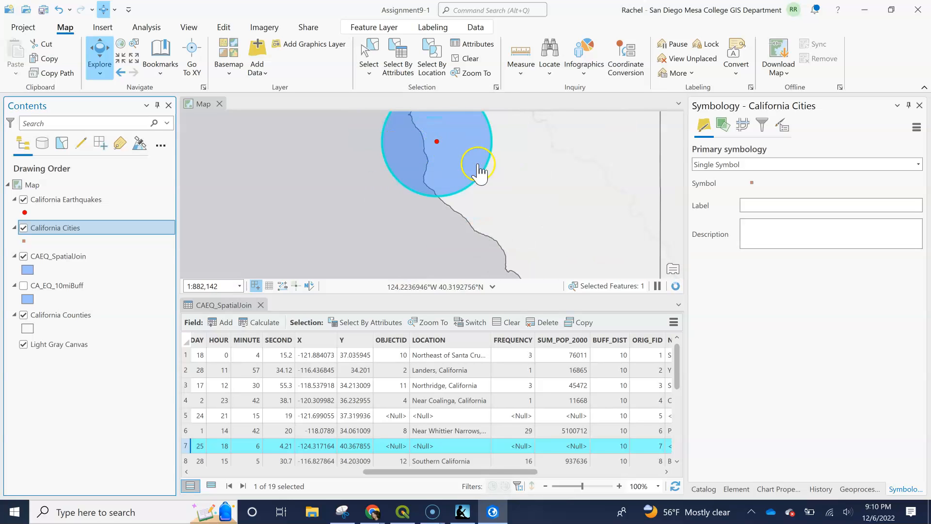
left_click(528, 165)
left_click_drag(528, 163, 525, 209)
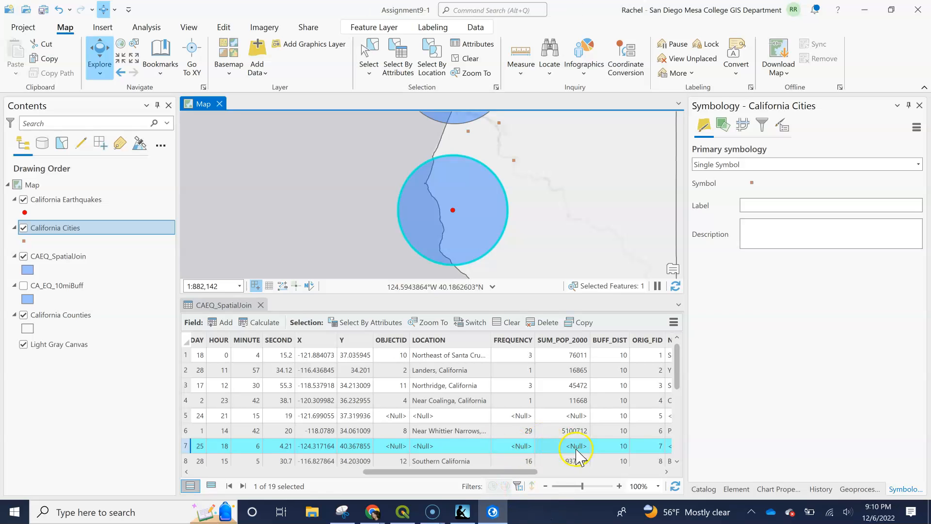
left_click(570, 431)
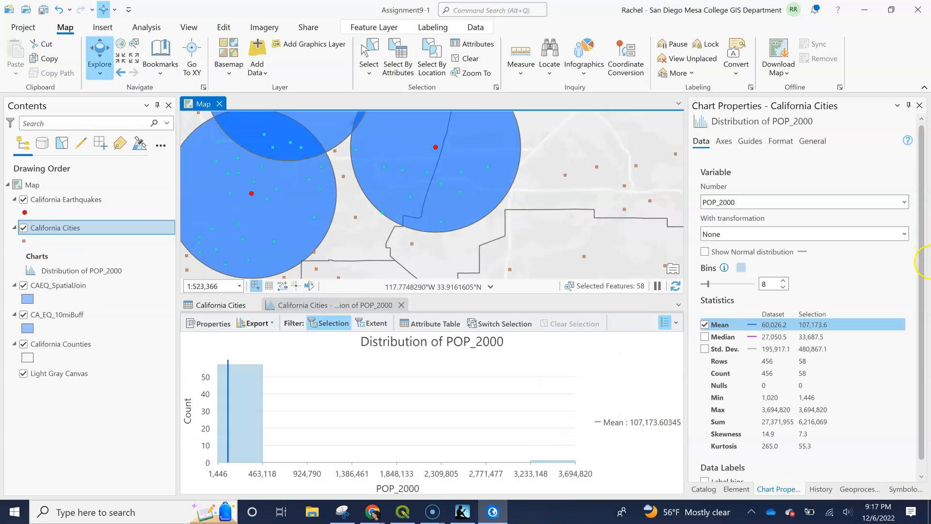
- Close the POP_2000 distribution chart and the California Cities table, and clear the selected features
left_click(401, 305)
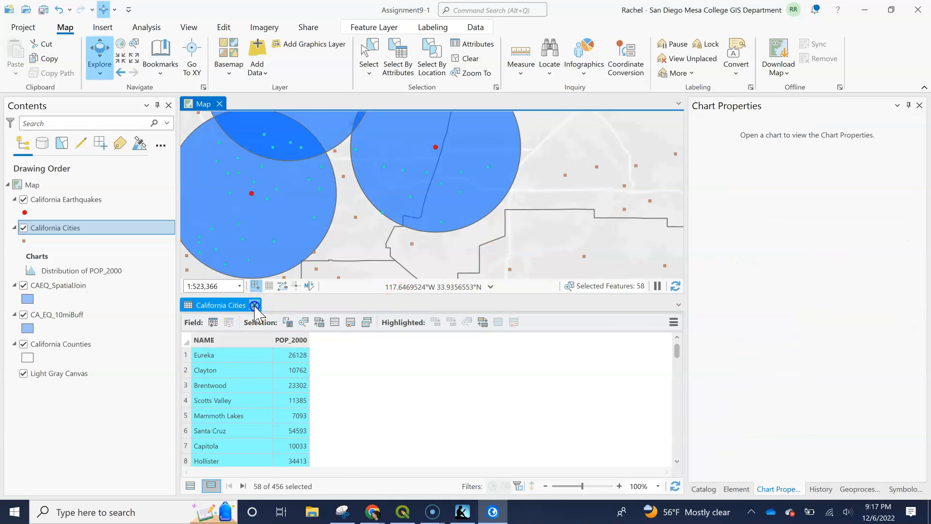
left_click(254, 306)
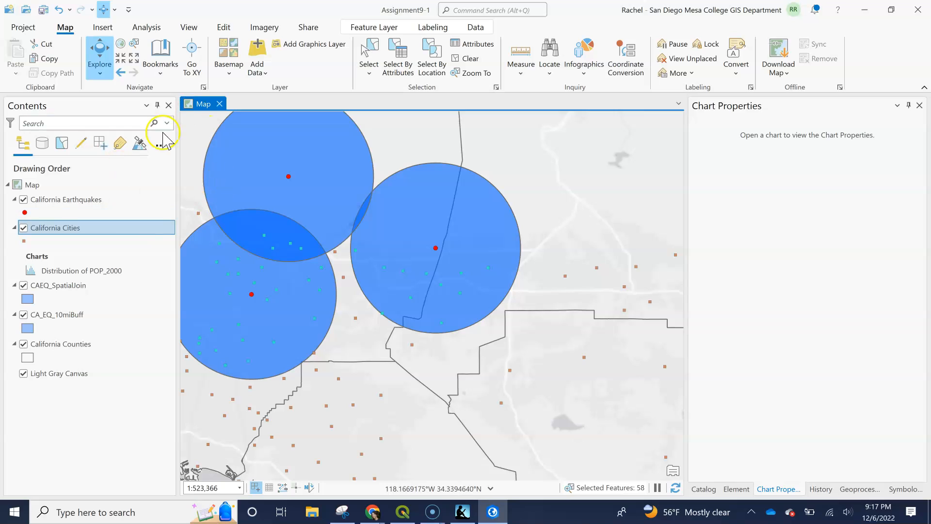
left_click(465, 59)
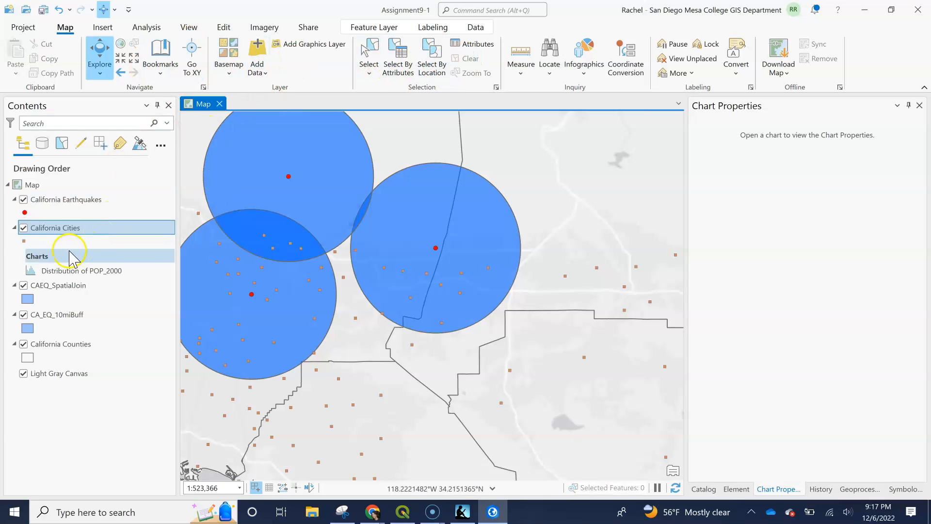
- Select the earthquake buffer near Los Angeles that contains the densest cluster of cities on the map
right_click(54, 202)
left_click(95, 221)
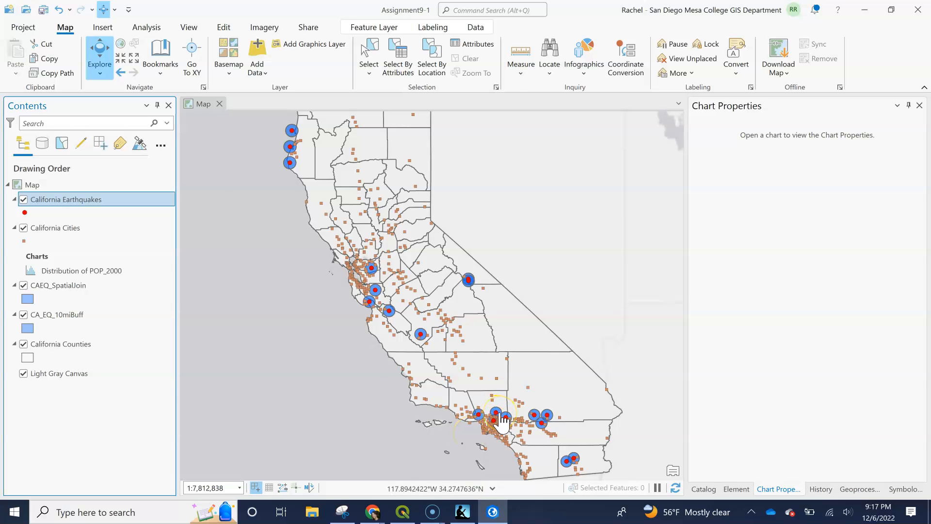
scroll(502, 423, "up", 6)
left_click(499, 328)
mouse_move(499, 328)
left_mouse_down()
mouse_move(493, 244)
mouse_move(497, 310)
left_mouse_up()
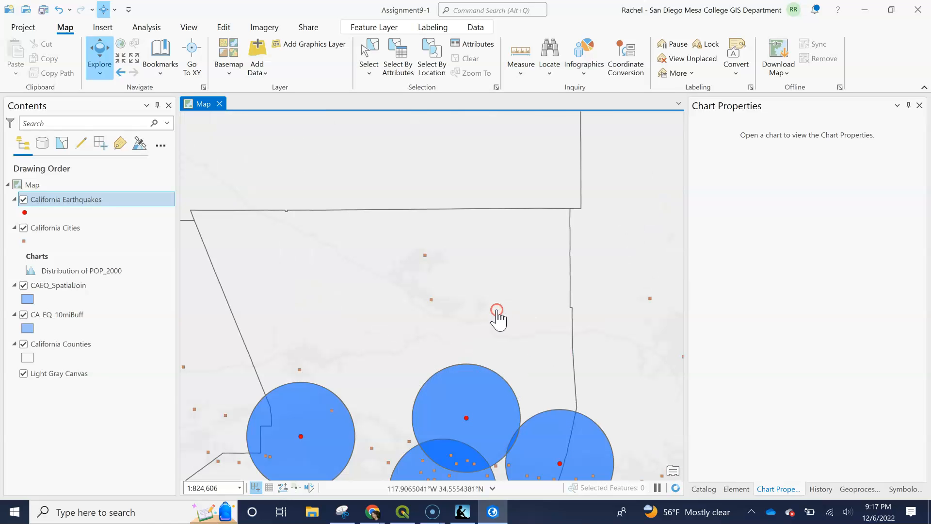
left_click_drag(470, 363, 464, 199)
left_click(425, 328)
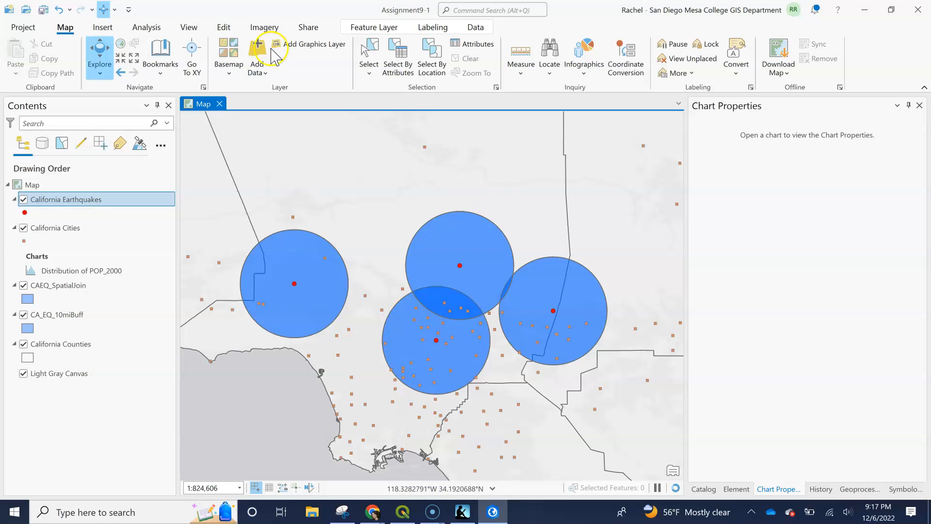
left_click(428, 62)
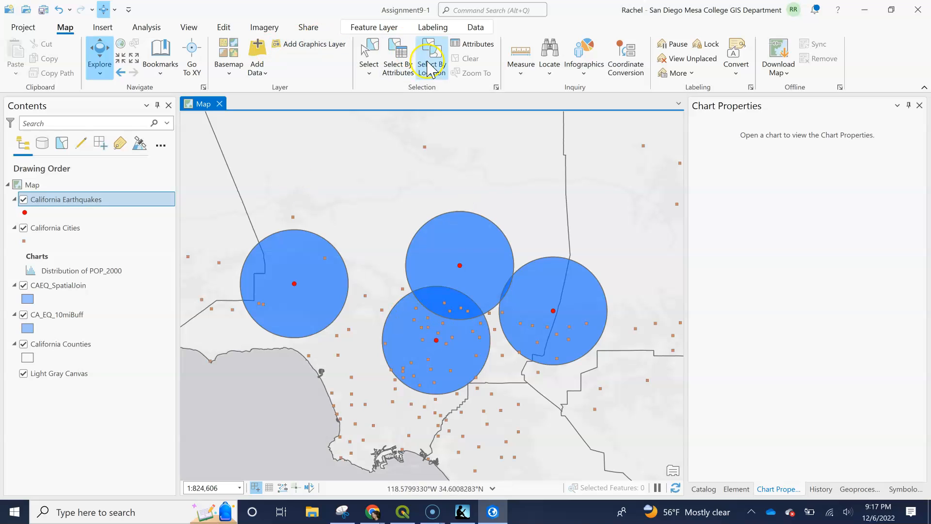
left_click(369, 55)
left_click(463, 364)
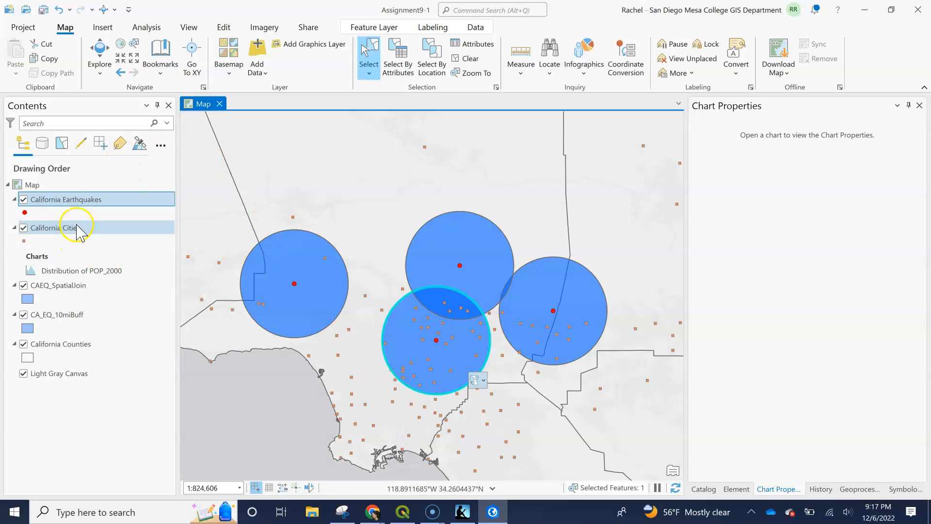
- Check the California Earthquakes table and the selected record alone in the CAEQ_SpatialJoin table, and close both tables
right_click(88, 208)
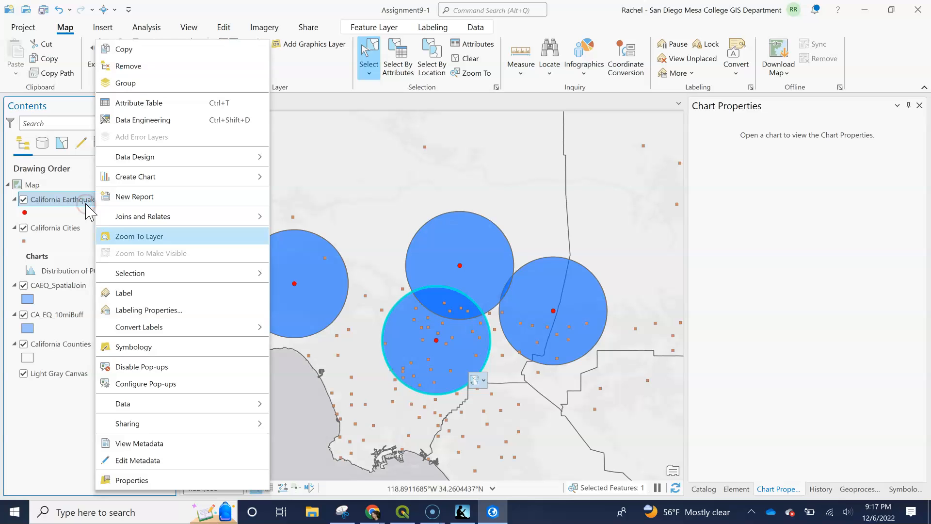
left_click(141, 104)
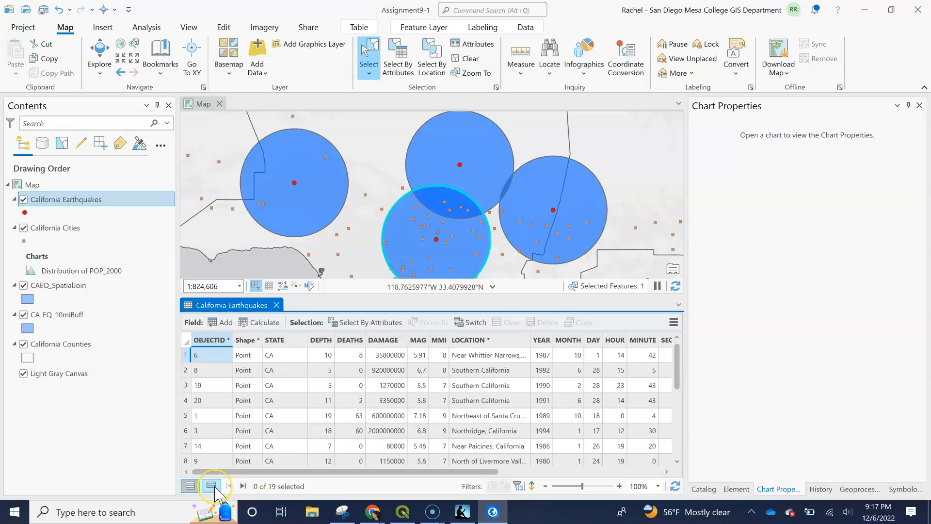
right_click(71, 285)
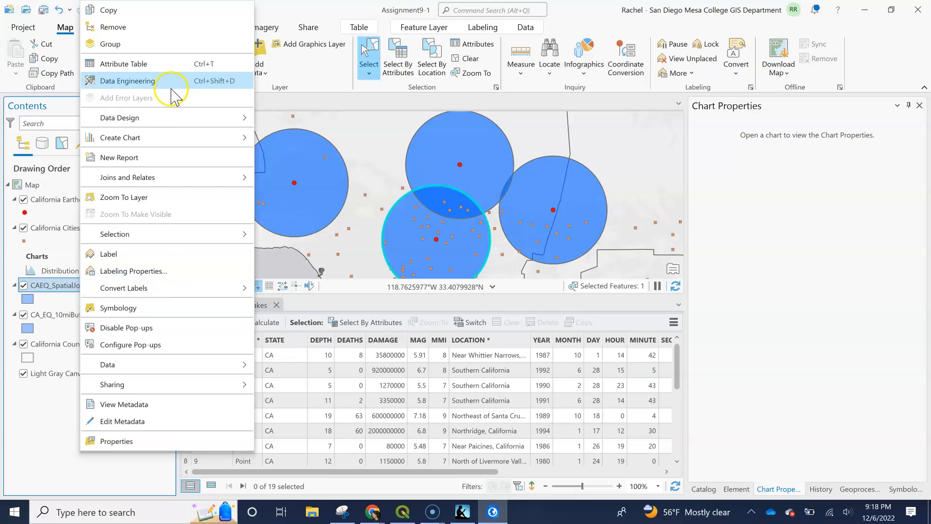
left_click(168, 63)
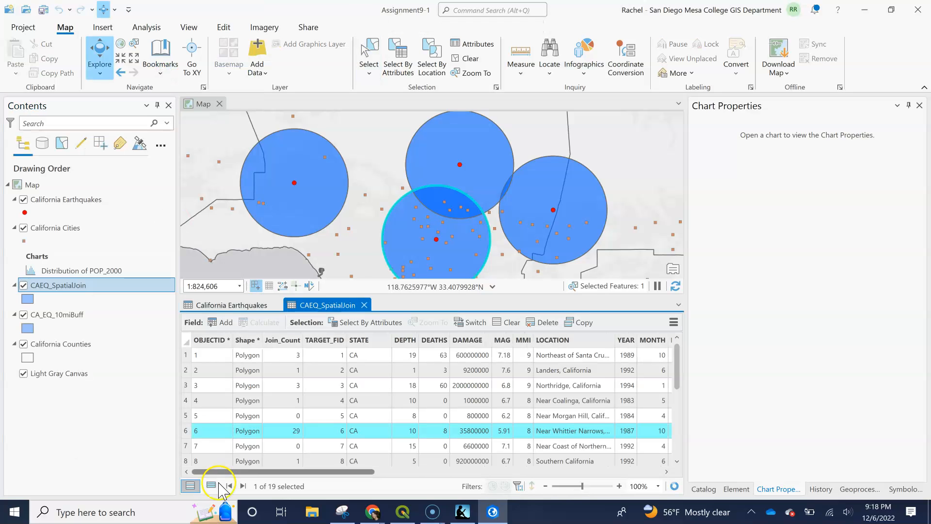
left_click(212, 485)
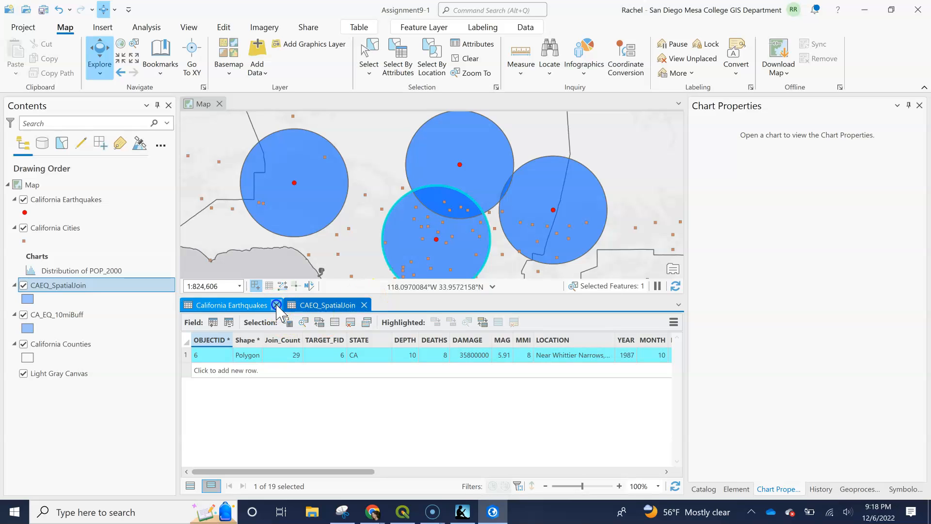
left_click(276, 306)
left_click(262, 306)
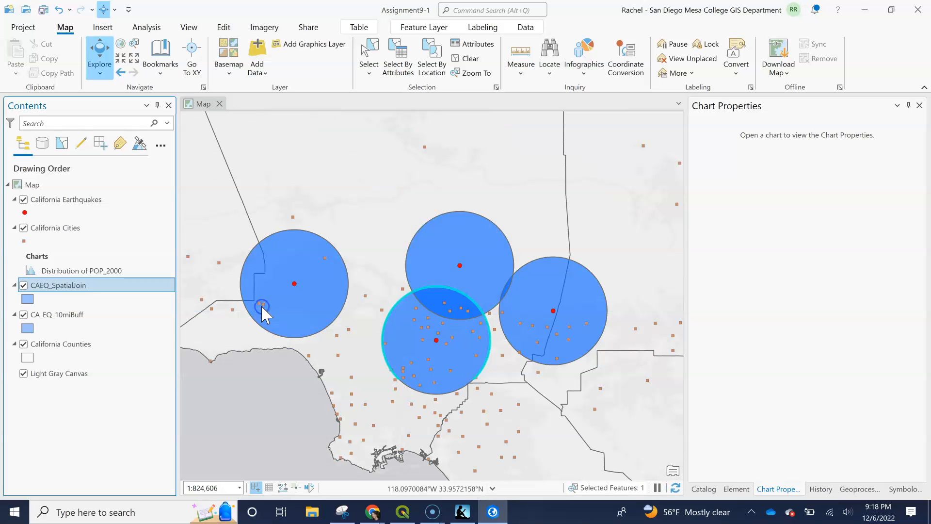
- Use Select By Location to make a new selection of California Cities that intersect the selected CAEQ_SpatialJoin buffer
left_click(433, 56)
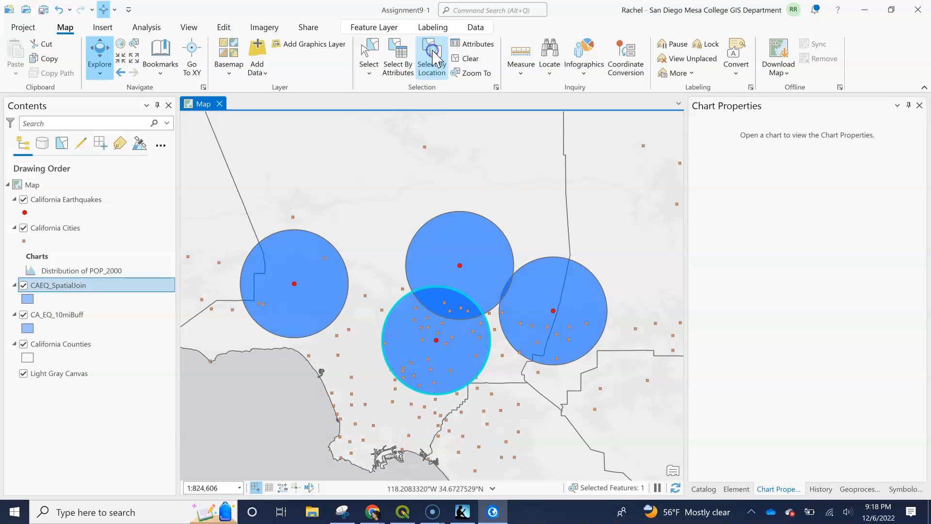
left_click(560, 121)
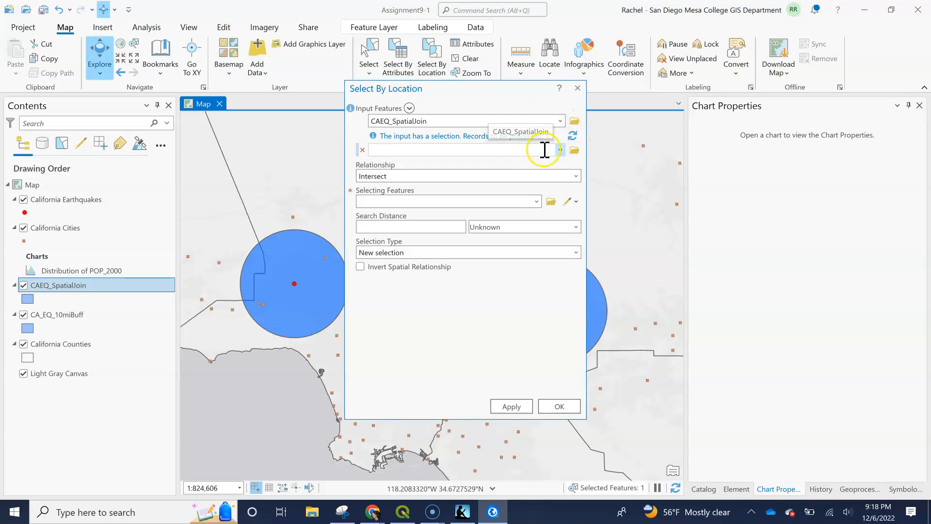
left_click(537, 203)
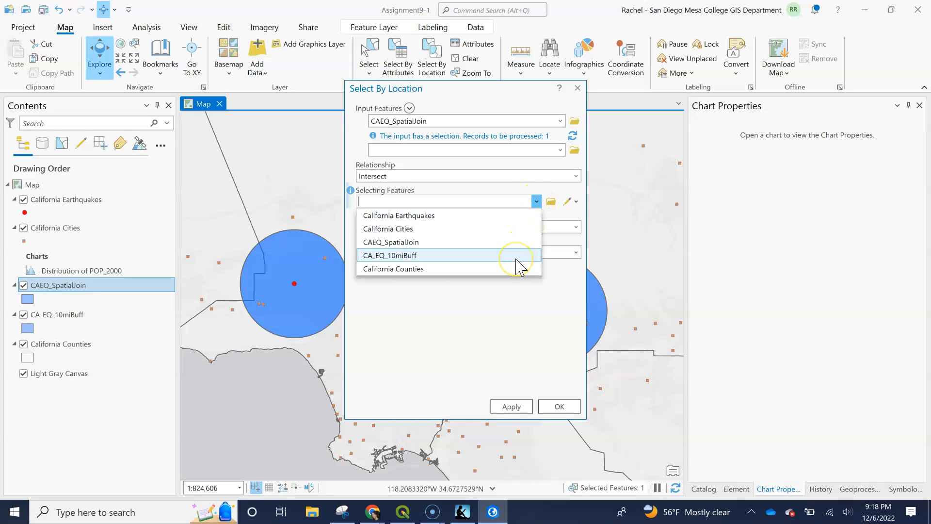
left_click(516, 242)
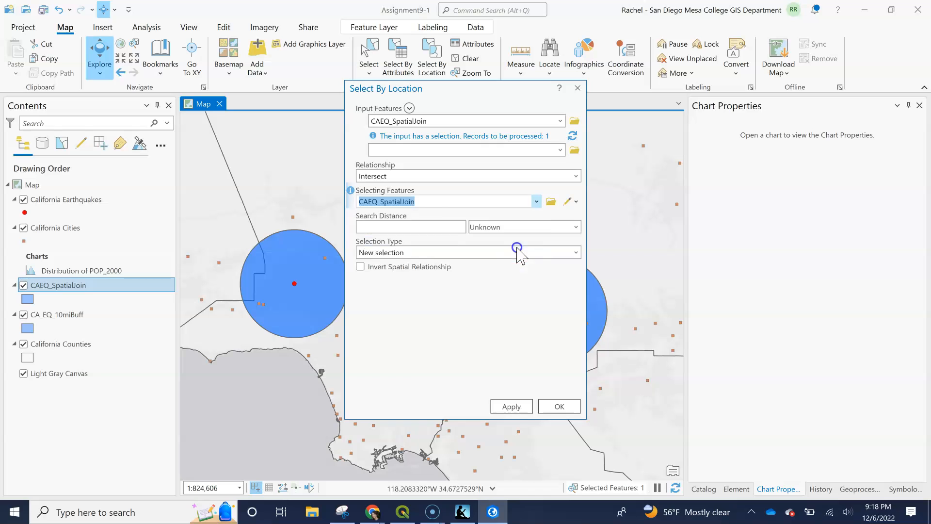
left_click(560, 121)
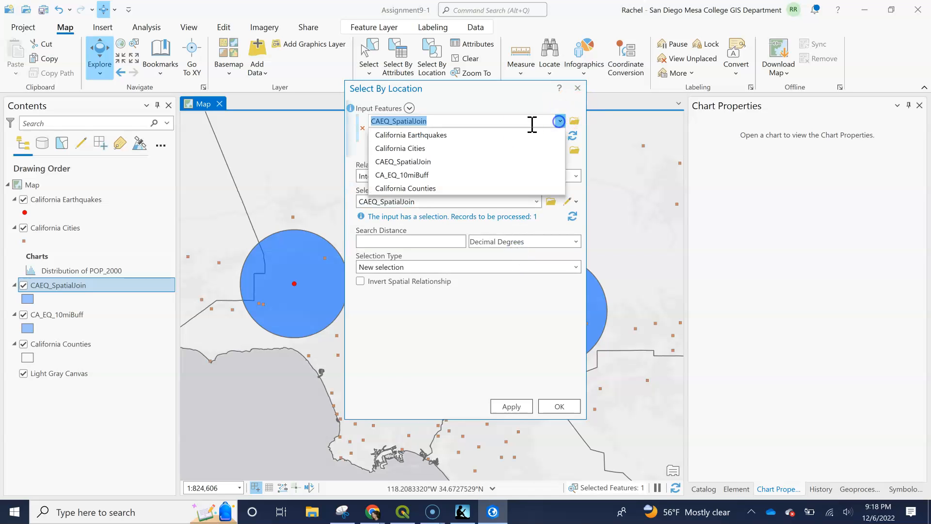
left_click(513, 148)
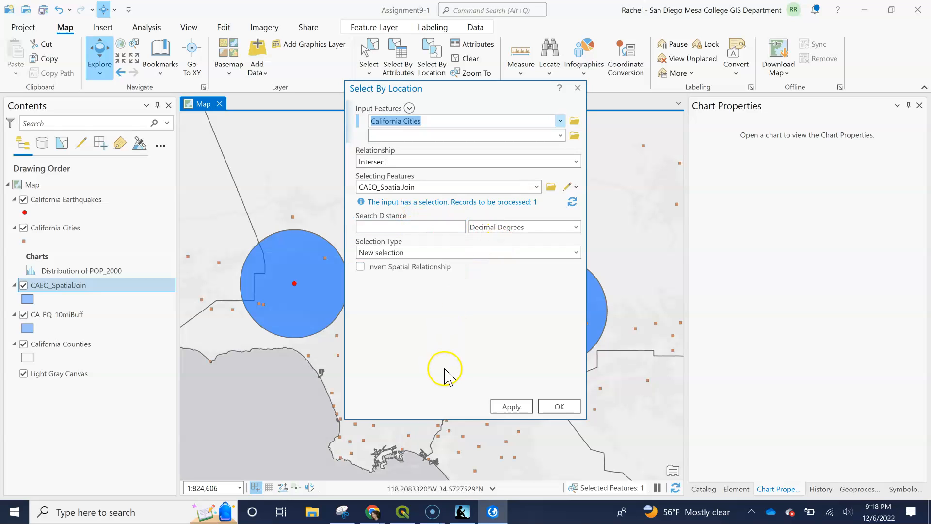
left_click(513, 407)
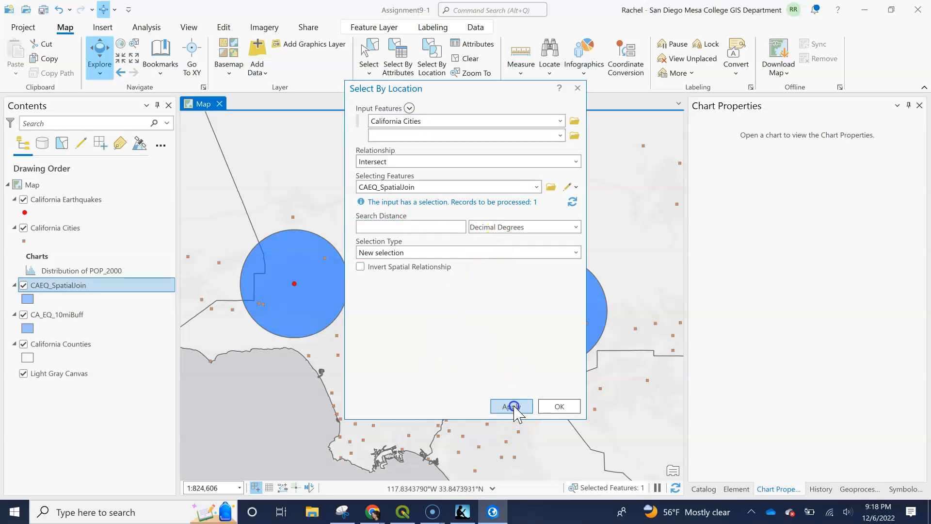
left_click(556, 406)
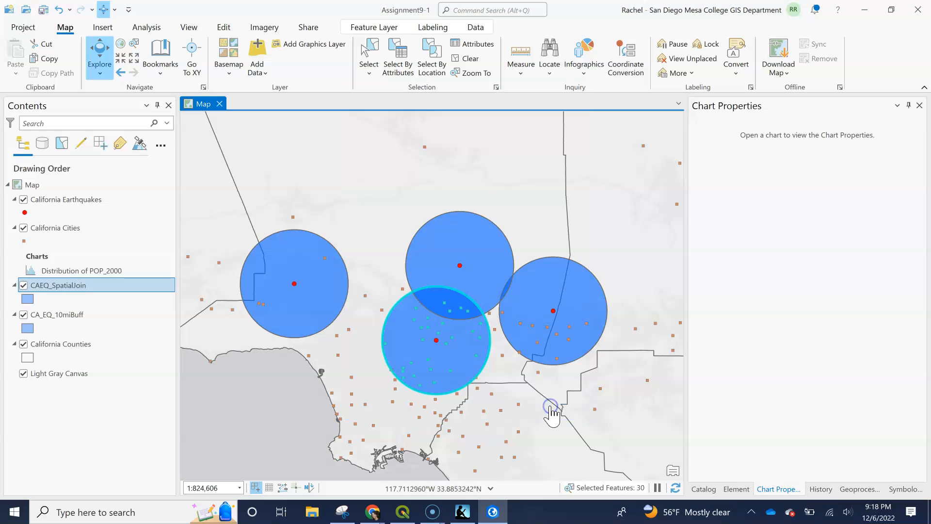
- Open the California Cities attribute table and show the POP_2000 statistics to check the selected cities' population sum
right_click(55, 234)
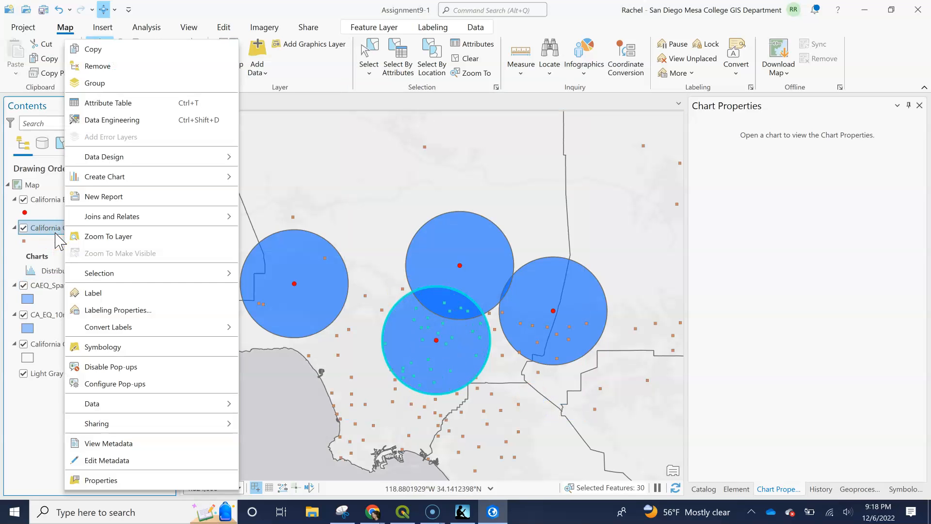
left_click(100, 103)
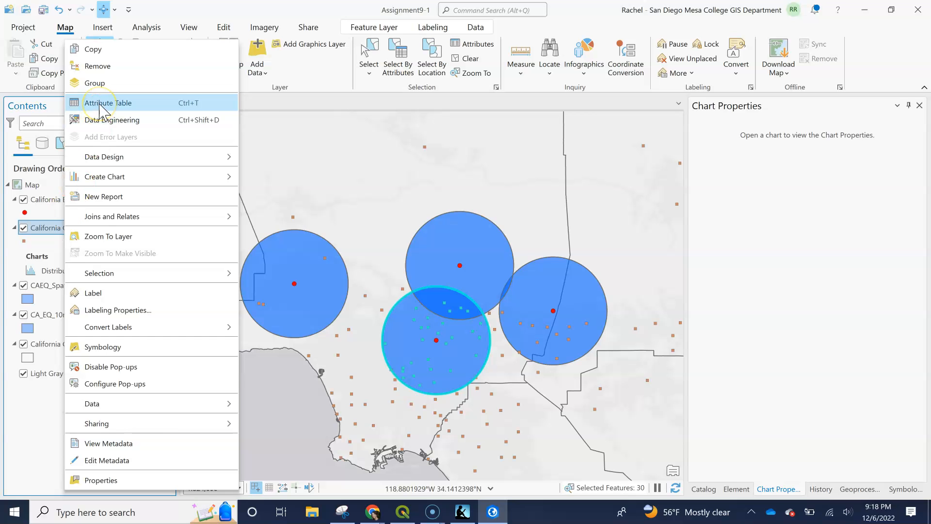
left_click(101, 104)
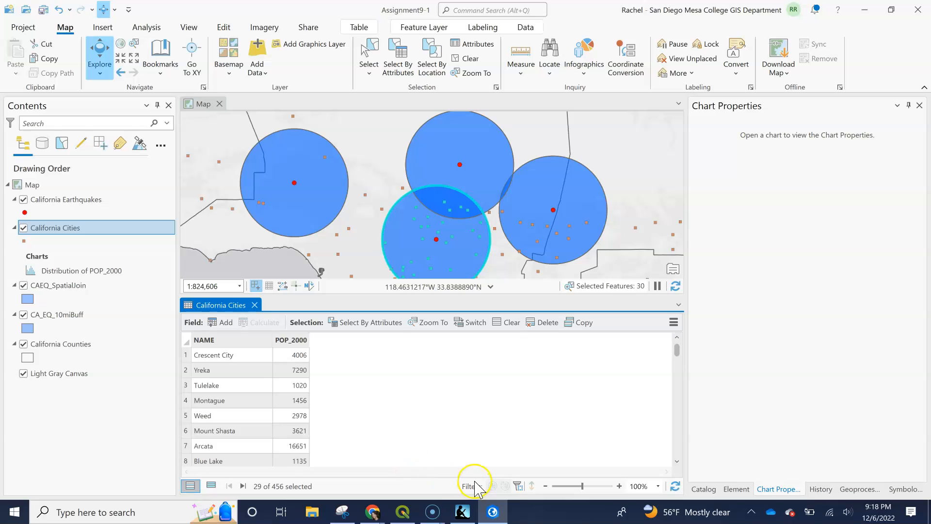
right_click(296, 345)
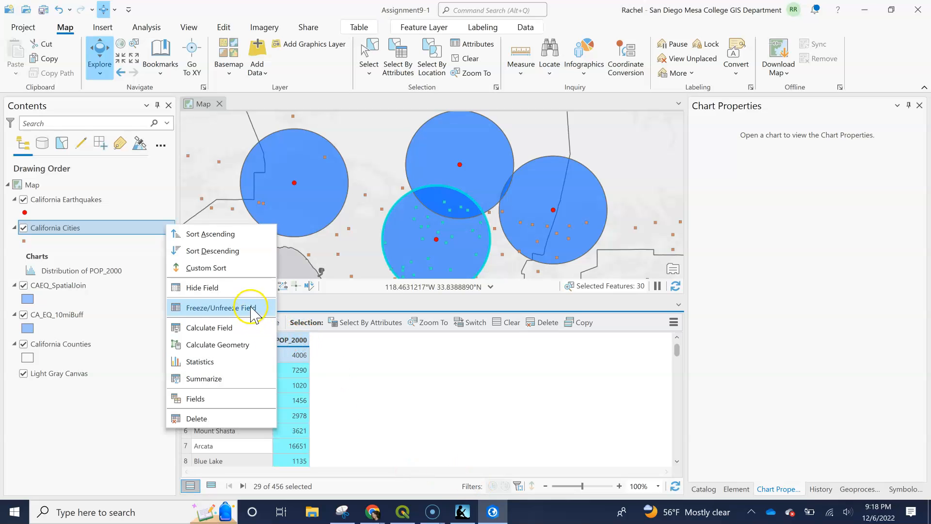
left_click(236, 367)
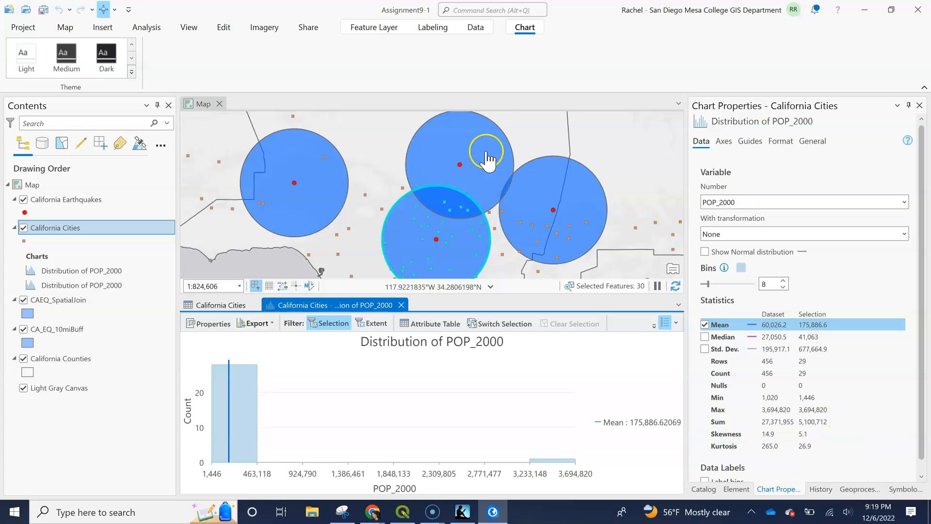
- Clear all selected features and select the Sierra Madre earthquake buffer that overlaps the Los Angeles buffer on its north side
left_click(467, 153)
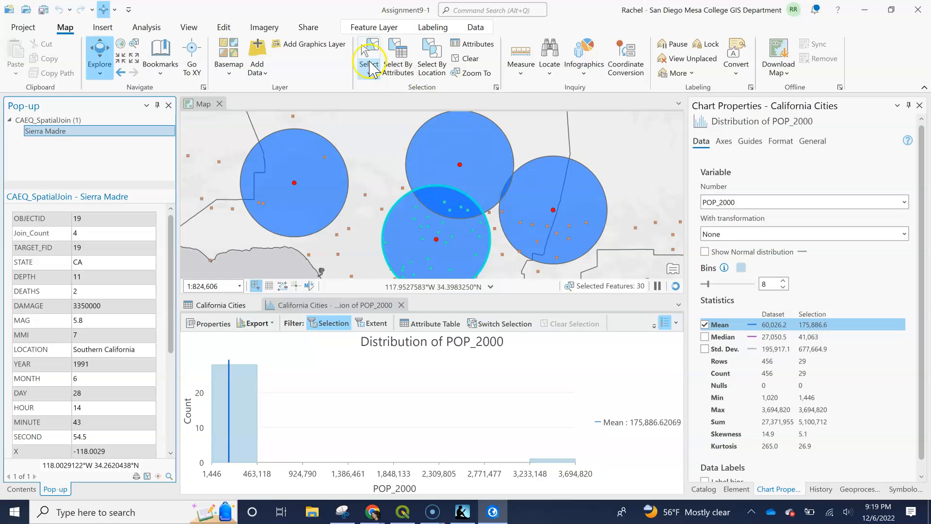
left_click(469, 59)
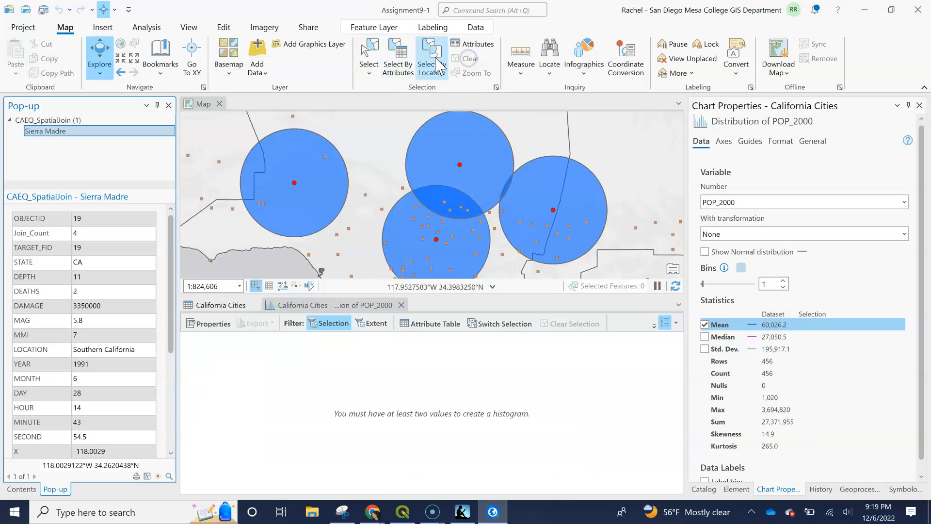
left_click(371, 48)
left_click(489, 148)
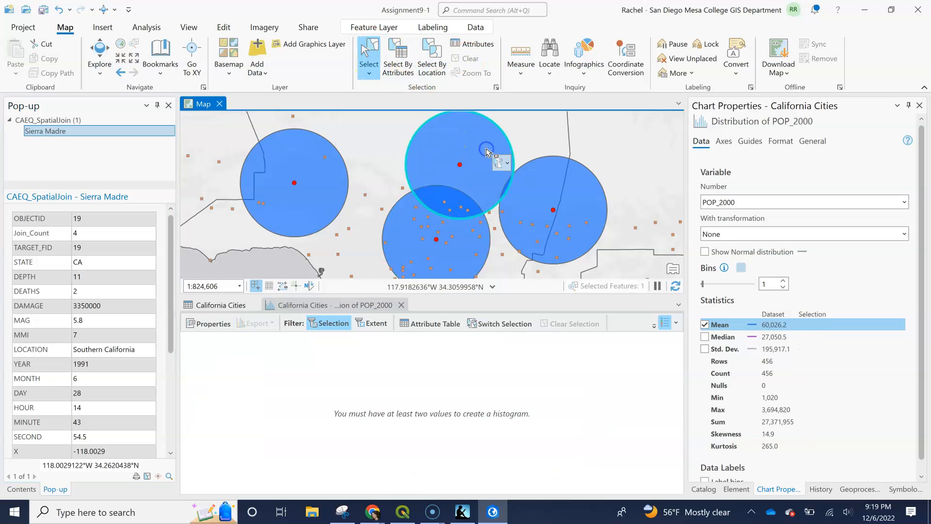
left_click(516, 137)
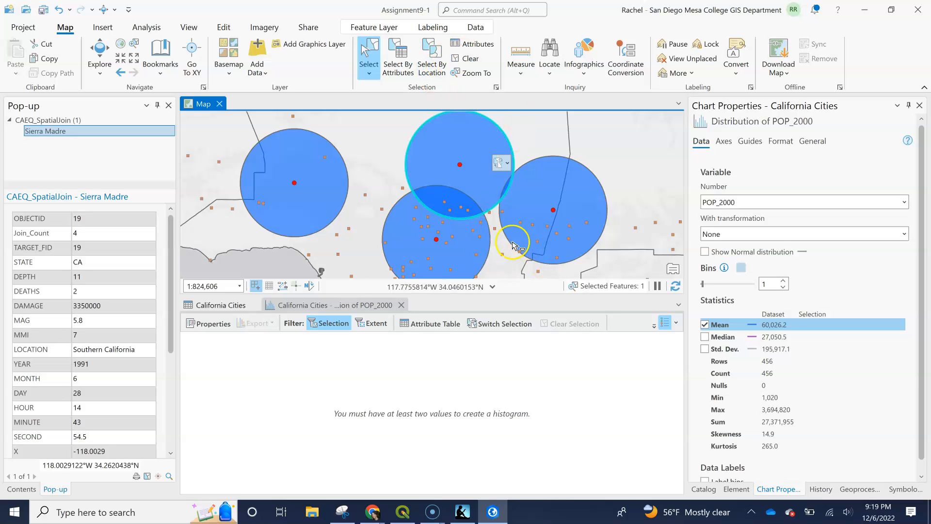